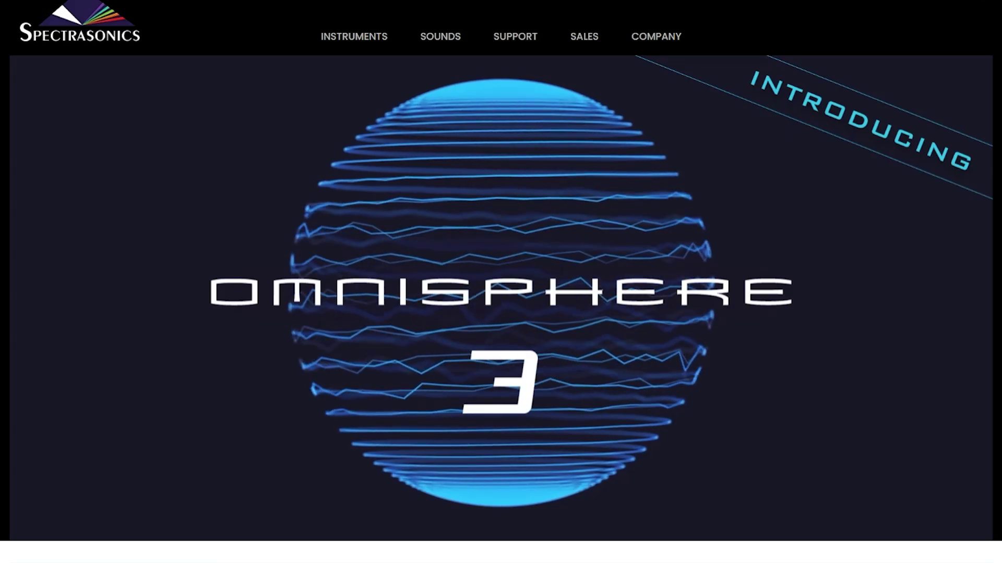
Examine the Omnisphere 3 product page on the Spectrasonics website, covering its features, effects, patch libraries and hardware integration.
{"action": "scroll", "coordinate": [501, 282], "scroll_direction": "down", "scroll_amount": 5}
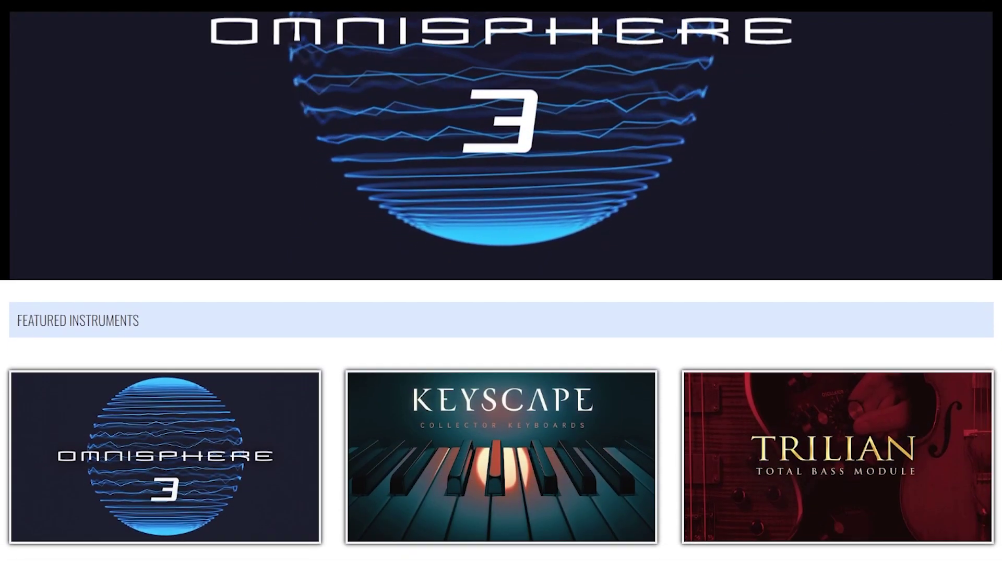
{"action": "scroll", "coordinate": [500, 282], "scroll_direction": "down", "scroll_amount": 2}
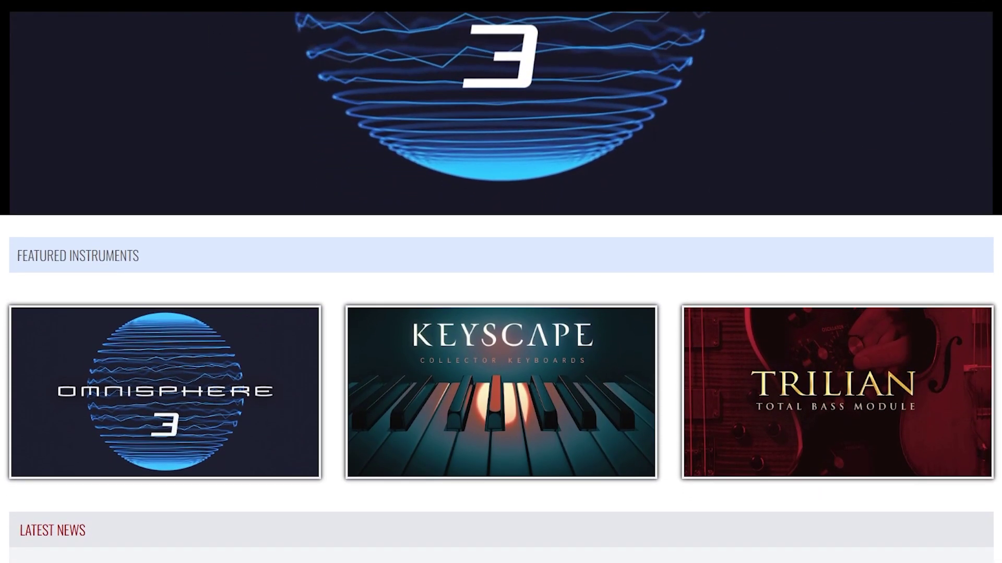
{"action": "scroll", "coordinate": [501, 281], "scroll_direction": "down", "scroll_amount": 1}
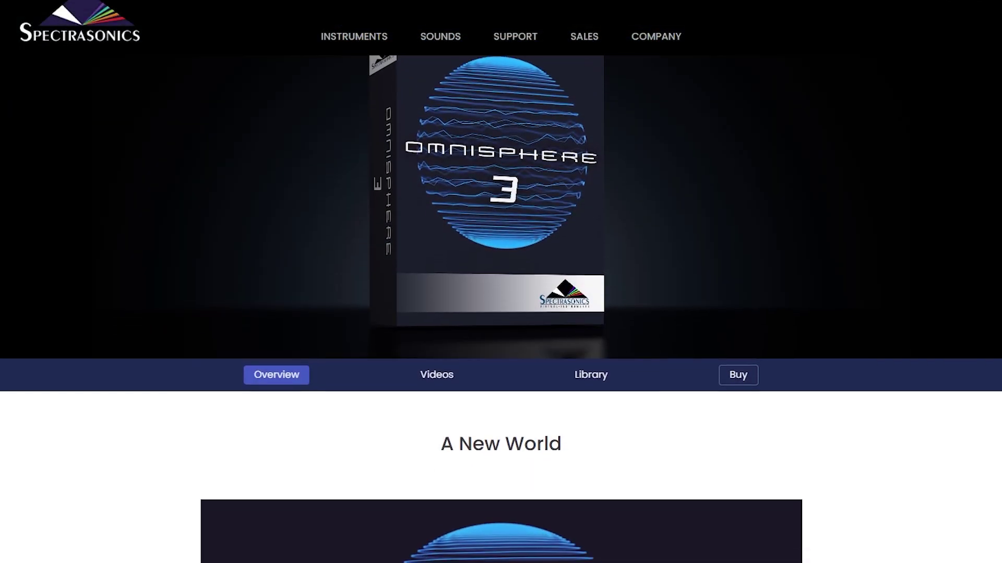
{"action": "scroll", "coordinate": [501, 282], "scroll_direction": "down", "scroll_amount": 3}
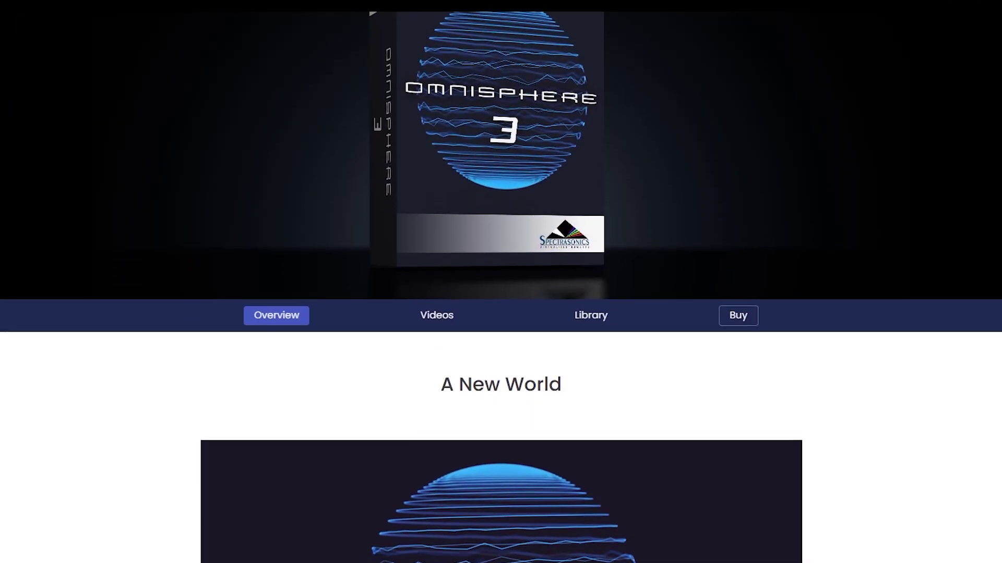
{"action": "scroll", "coordinate": [501, 282], "scroll_direction": "down", "scroll_amount": 3}
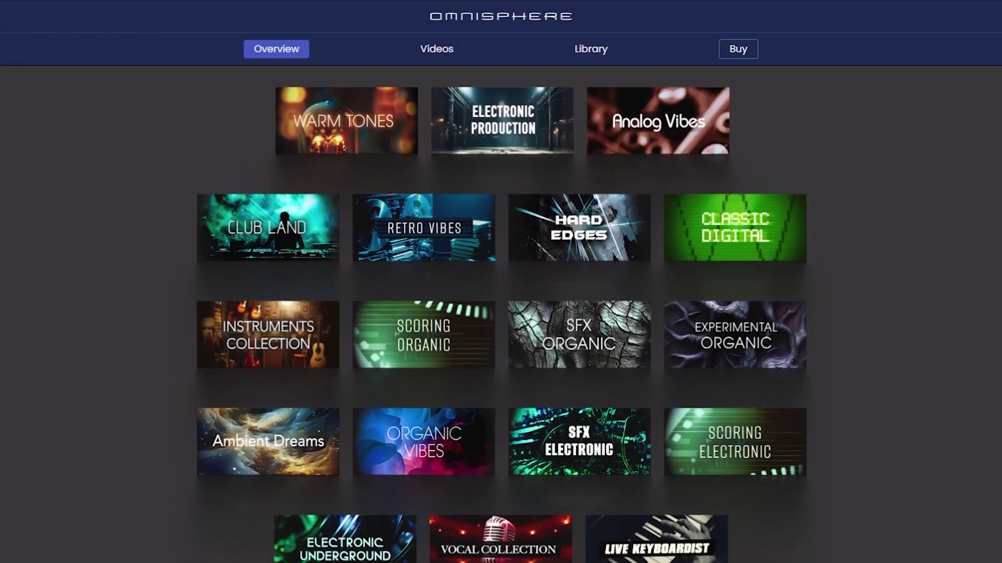
{"action": "scroll", "coordinate": [501, 282], "scroll_direction": "down", "scroll_amount": 3}
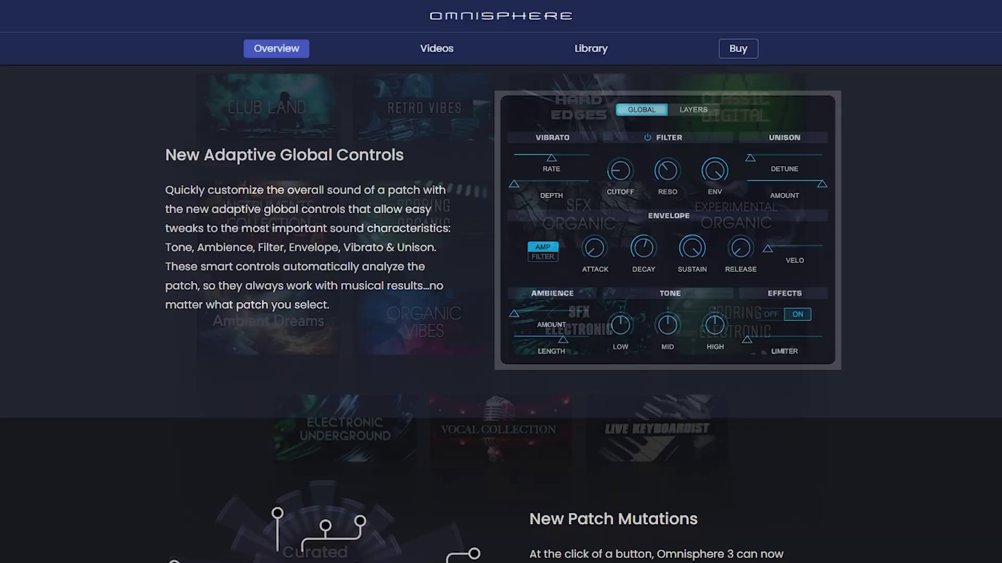
{"action": "scroll", "coordinate": [501, 282], "scroll_direction": "down", "scroll_amount": 2}
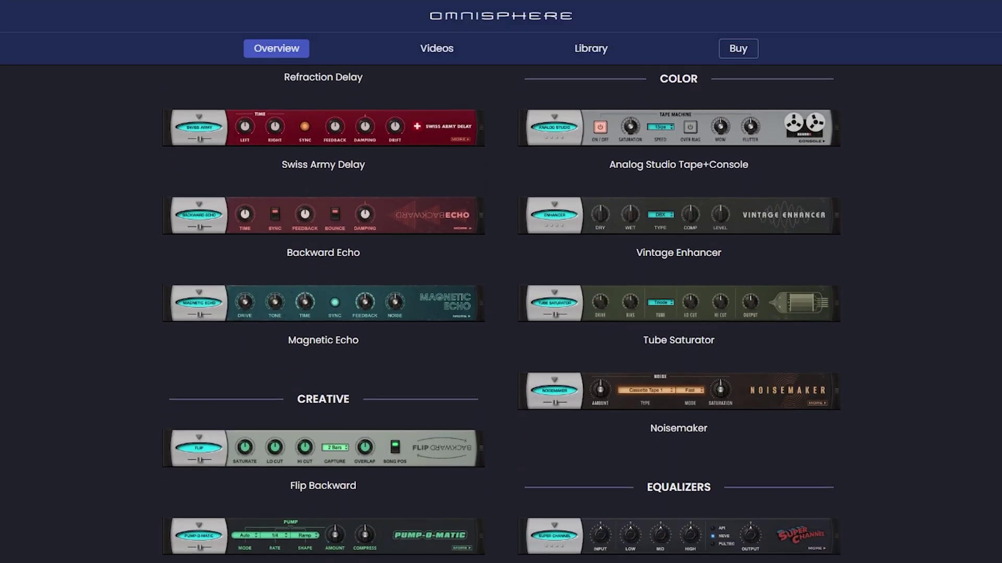
{"action": "scroll", "coordinate": [501, 313], "scroll_direction": "down", "scroll_amount": 4}
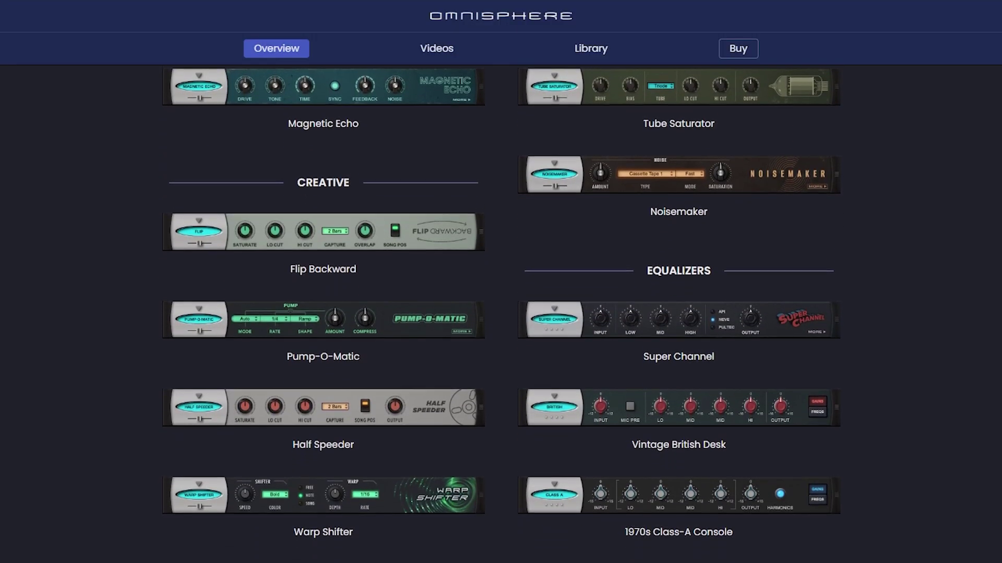
{"action": "scroll", "coordinate": [501, 313], "scroll_direction": "down", "scroll_amount": 4}
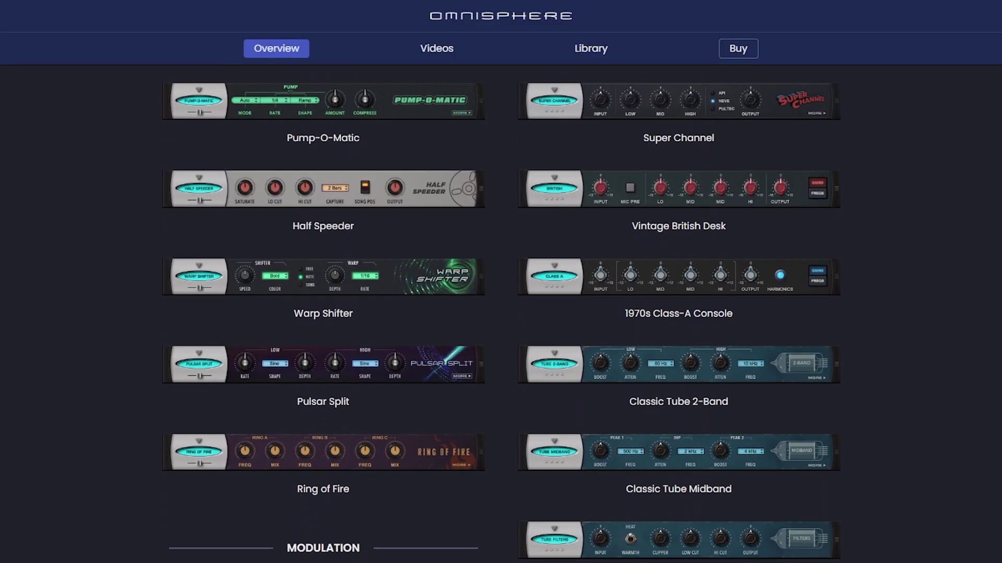
{"action": "scroll", "coordinate": [501, 313], "scroll_direction": "down", "scroll_amount": 5}
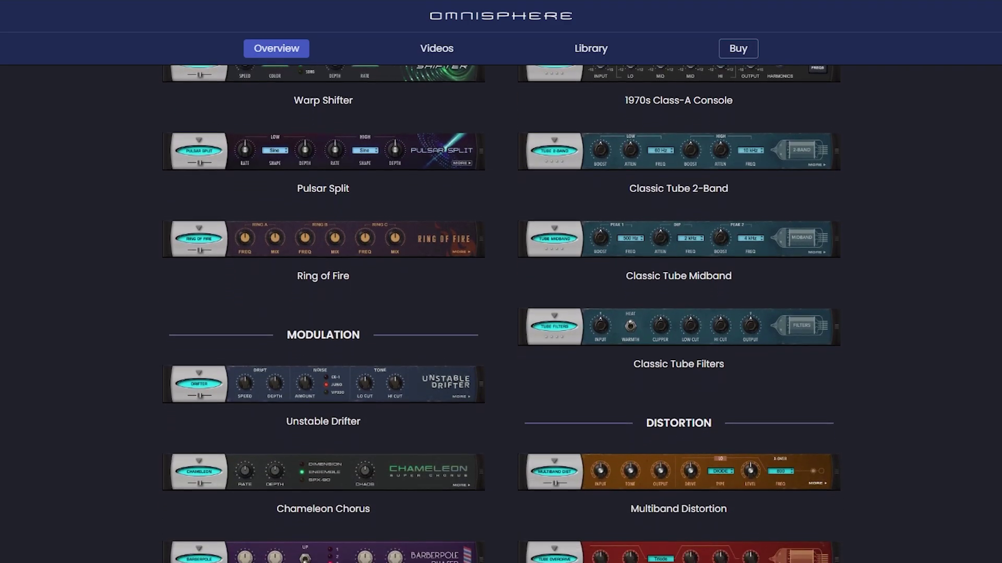
{"action": "scroll", "coordinate": [501, 313], "scroll_direction": "down", "scroll_amount": 10}
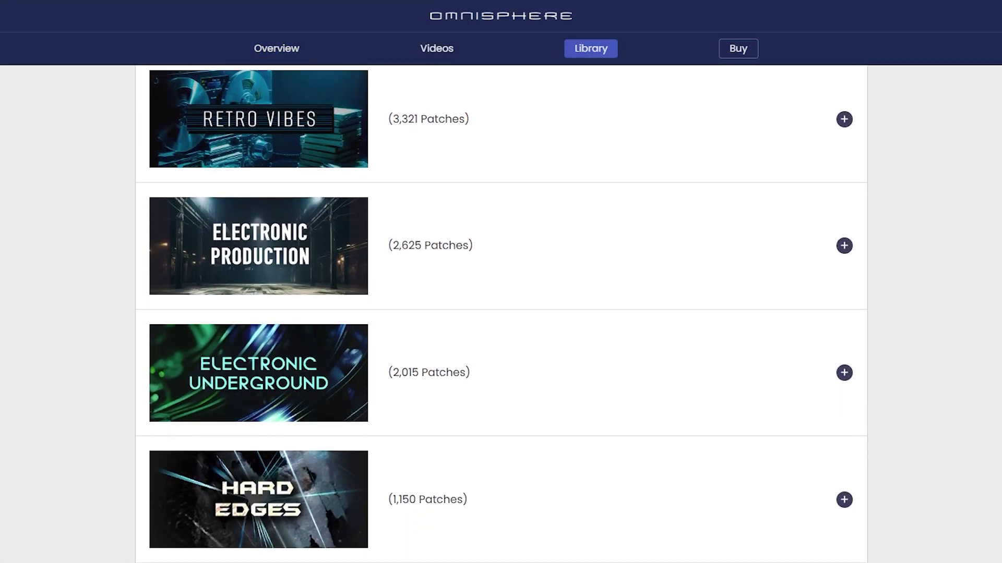
{"action": "scroll", "coordinate": [501, 313], "scroll_direction": "down", "scroll_amount": 9}
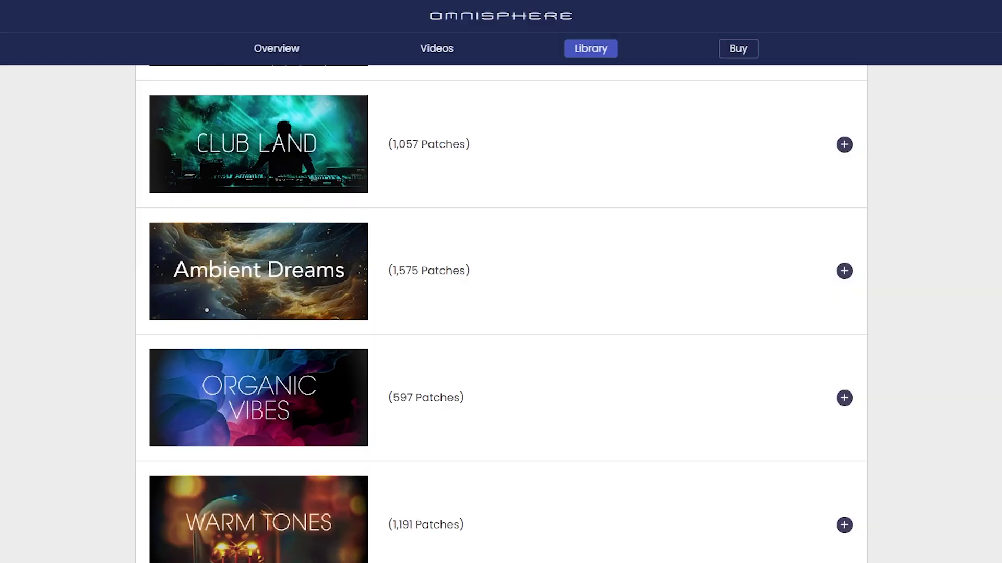
{"action": "scroll", "coordinate": [500, 313], "scroll_direction": "down", "scroll_amount": 5}
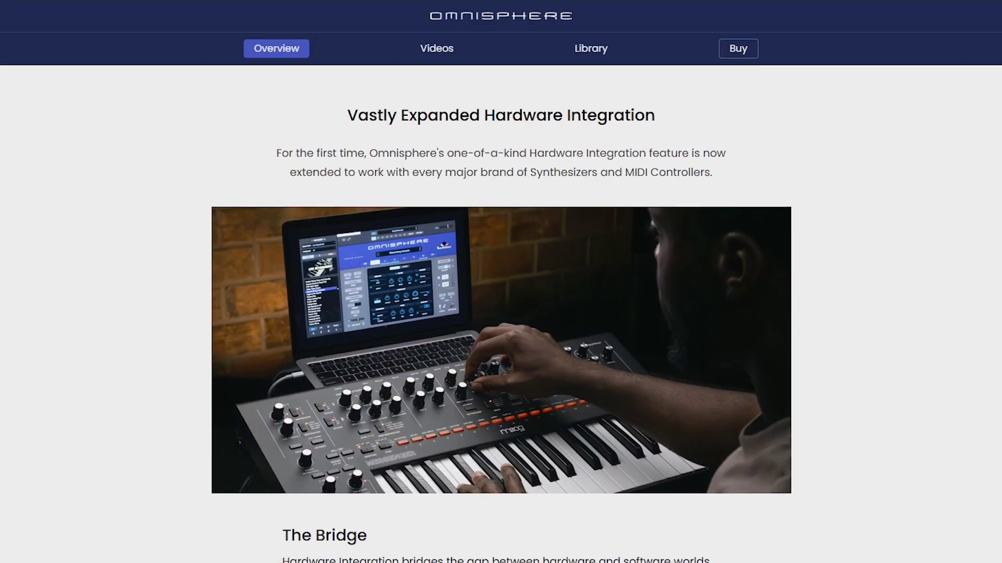
{"action": "scroll", "coordinate": [501, 314], "scroll_direction": "down", "scroll_amount": 3}
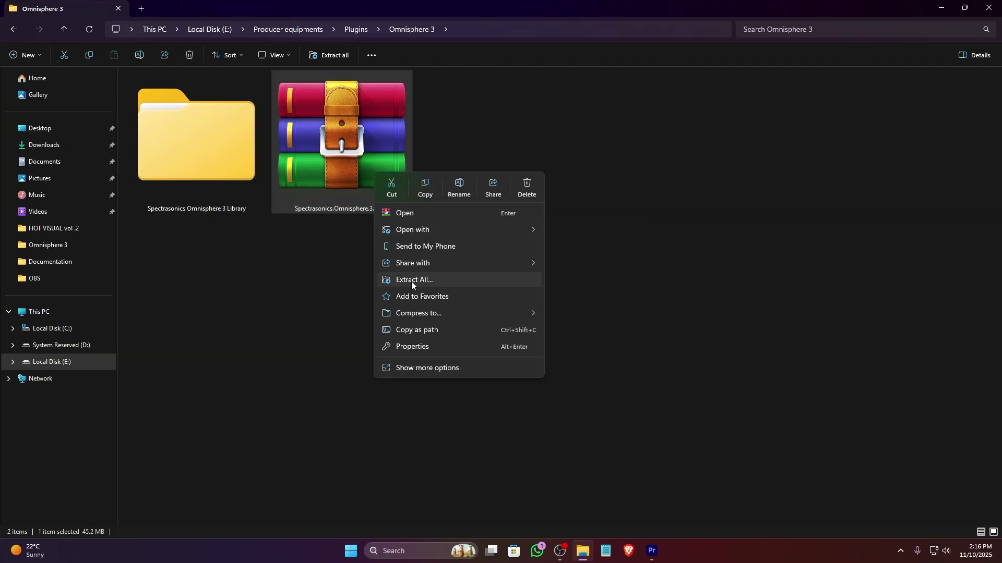
Extract the Spectrasonics.Omnisphere.3.v3.0.0 archive and move the extracted installer into the parent Omnisphere 3 folder.
{"action": "left_click", "coordinate": [411, 280]}
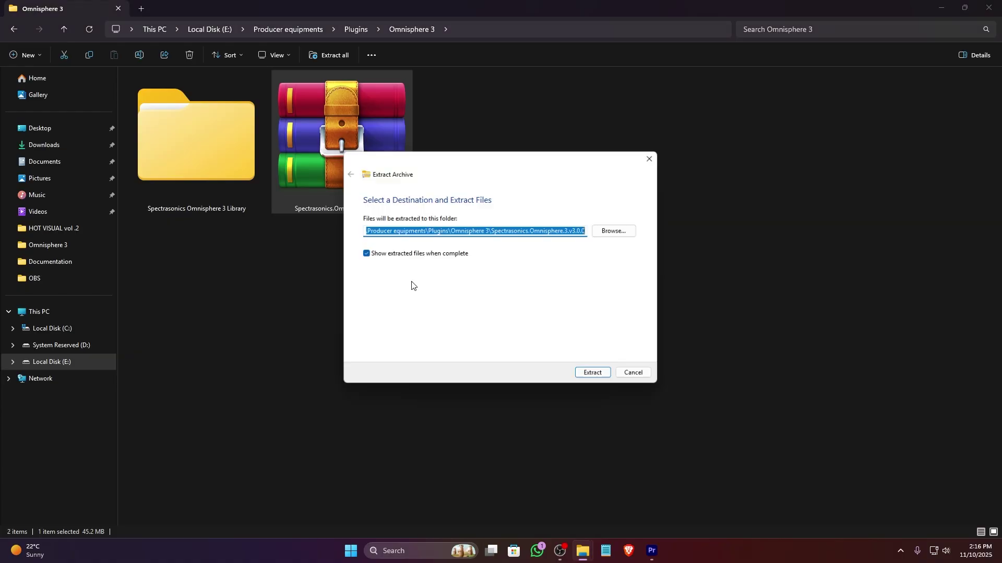
{"action": "left_click", "coordinate": [601, 379]}
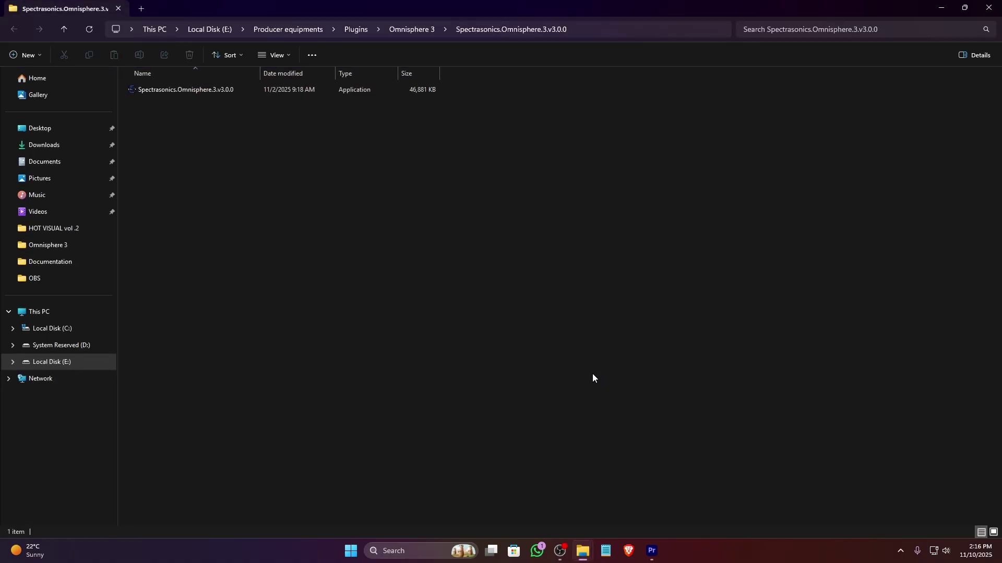
{"action": "left_click", "coordinate": [288, 55]}
{"action": "left_click", "coordinate": [272, 83]}
{"action": "left_click_drag", "start_coordinate": [824, 168], "coordinate": [418, 268]}
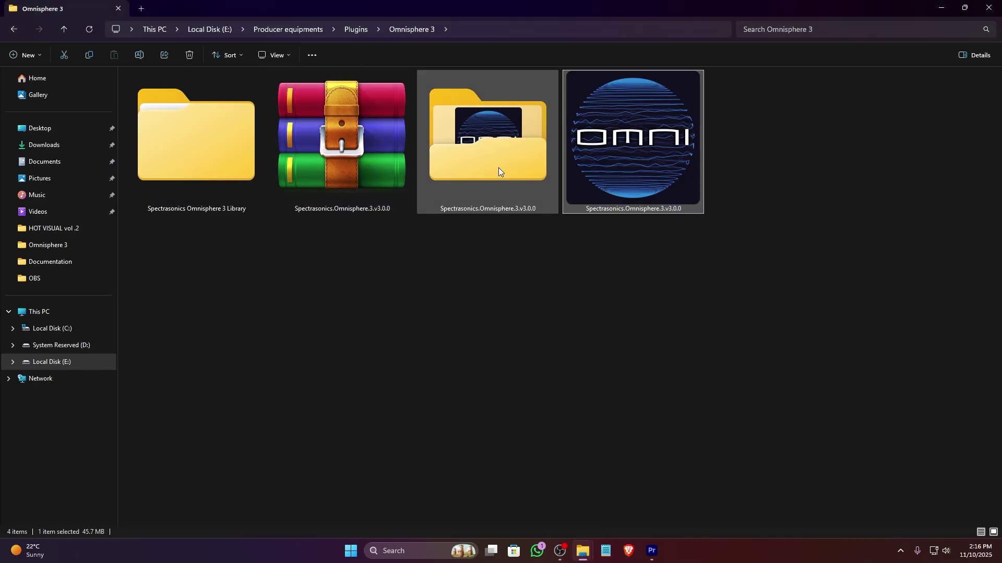
{"action": "left_click", "coordinate": [484, 261]}
Delete the extracted Spectrasonics.Omnisphere.3.v3.0.0 subfolder together with the original archive.
{"action": "left_click", "coordinate": [369, 168]}
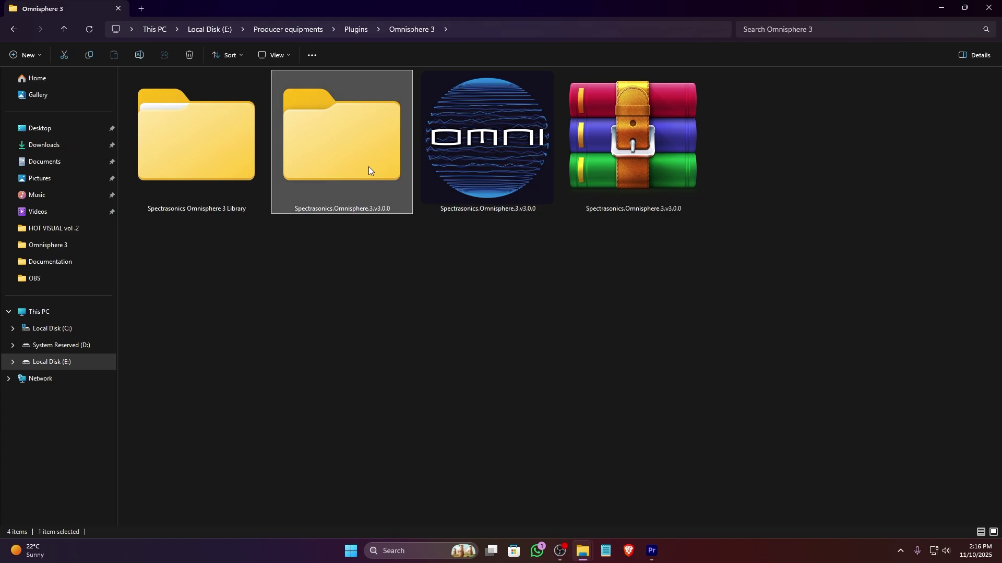
{"action": "left_click", "coordinate": [661, 174], "text": "ctrl"}
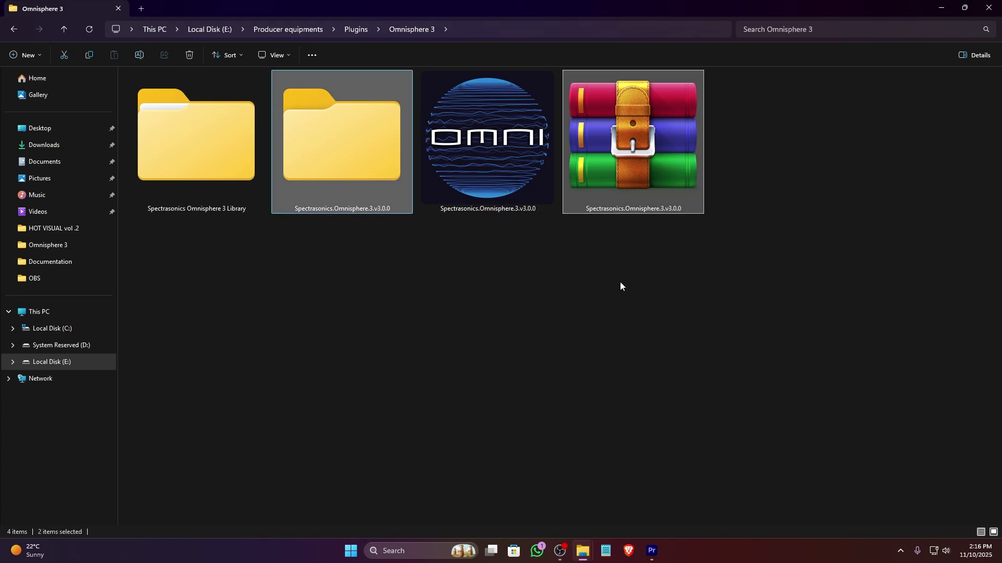
{"action": "right_click", "coordinate": [617, 206]}
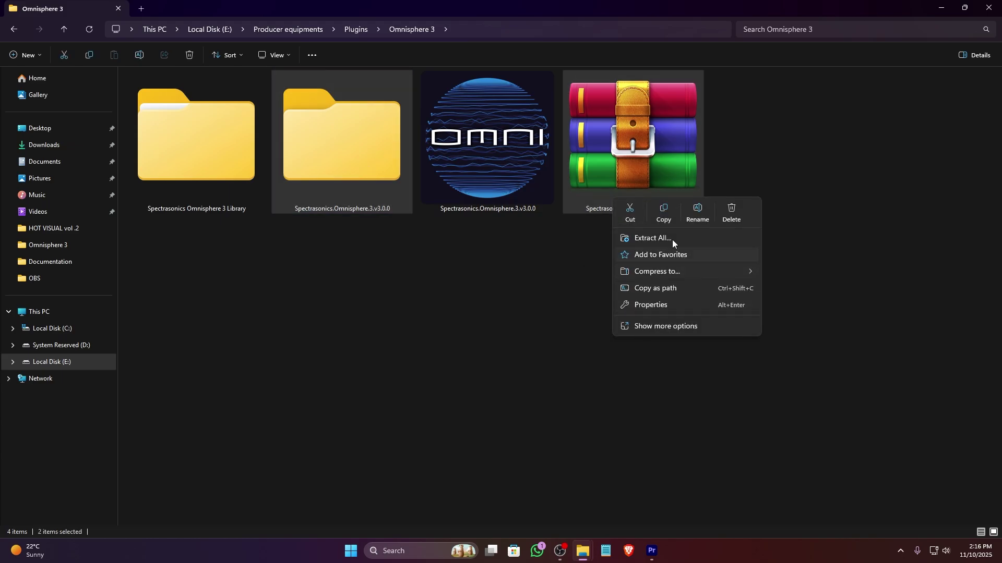
{"action": "left_click", "coordinate": [731, 211]}
Run the Spectrasonics.Omnisphere.3.v3.0.0 installer as administrator with English as the setup language.
{"action": "left_click", "coordinate": [371, 171]}
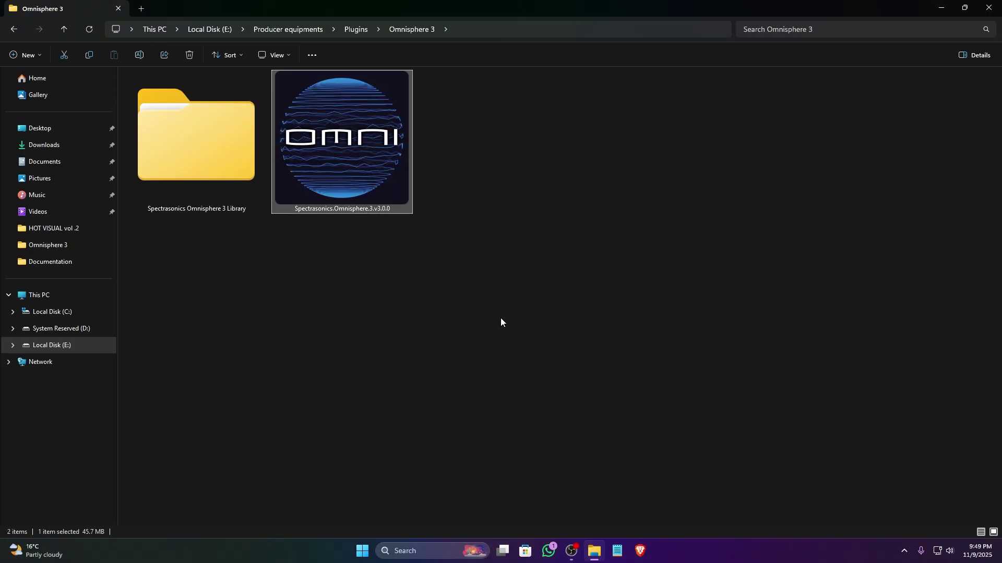
{"action": "left_click", "coordinate": [500, 319]}
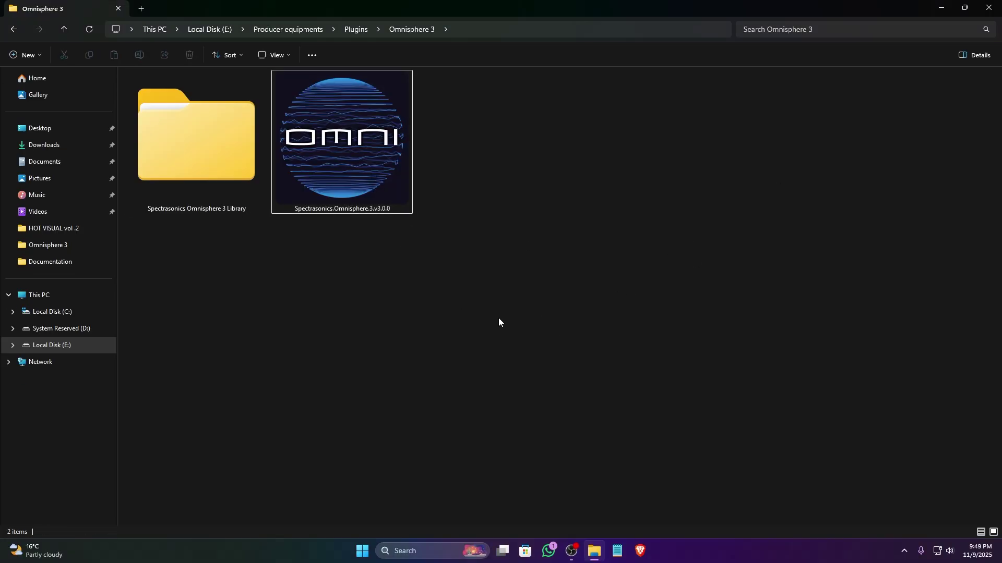
{"action": "left_click", "coordinate": [347, 163]}
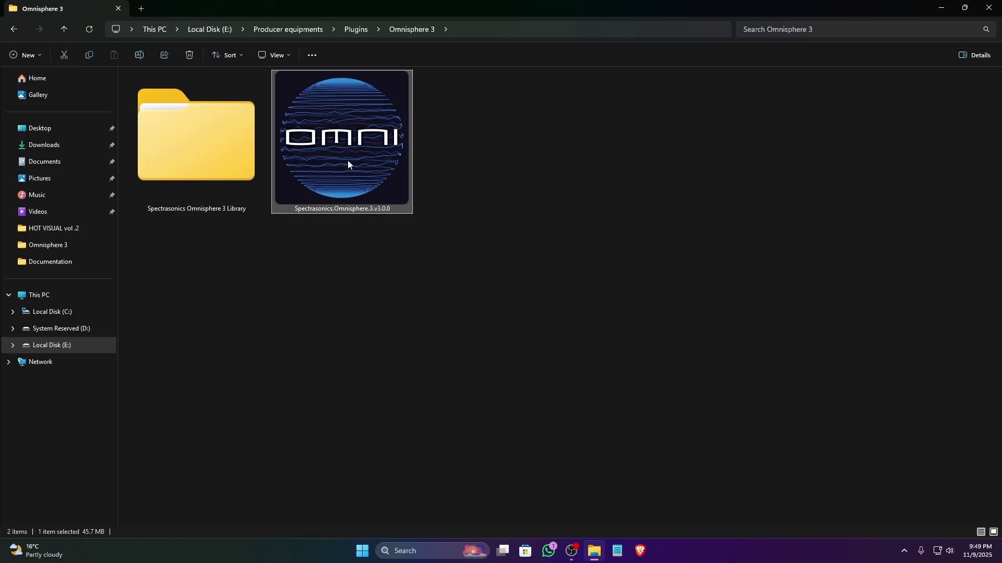
{"action": "right_click", "coordinate": [354, 174]}
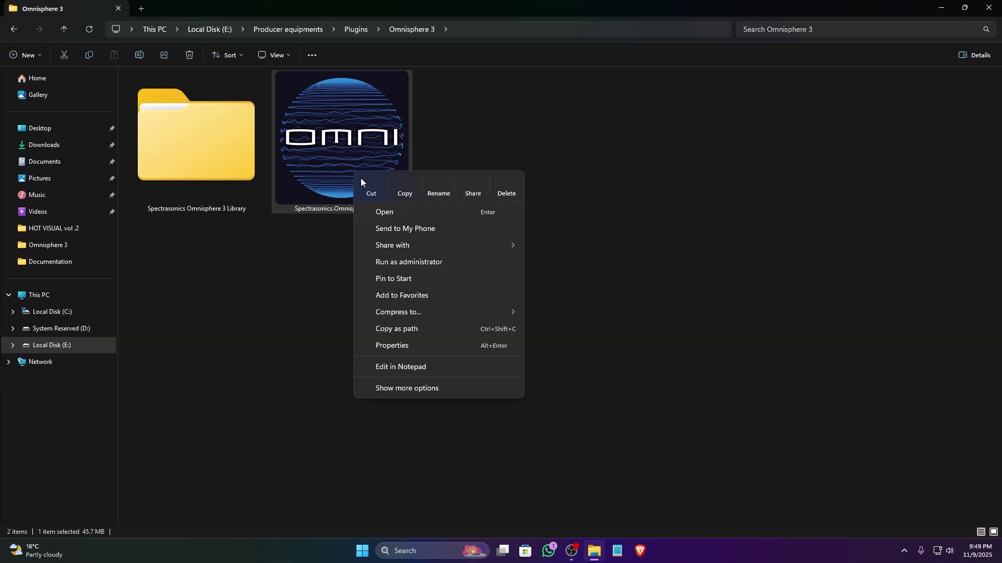
{"action": "left_click", "coordinate": [453, 264]}
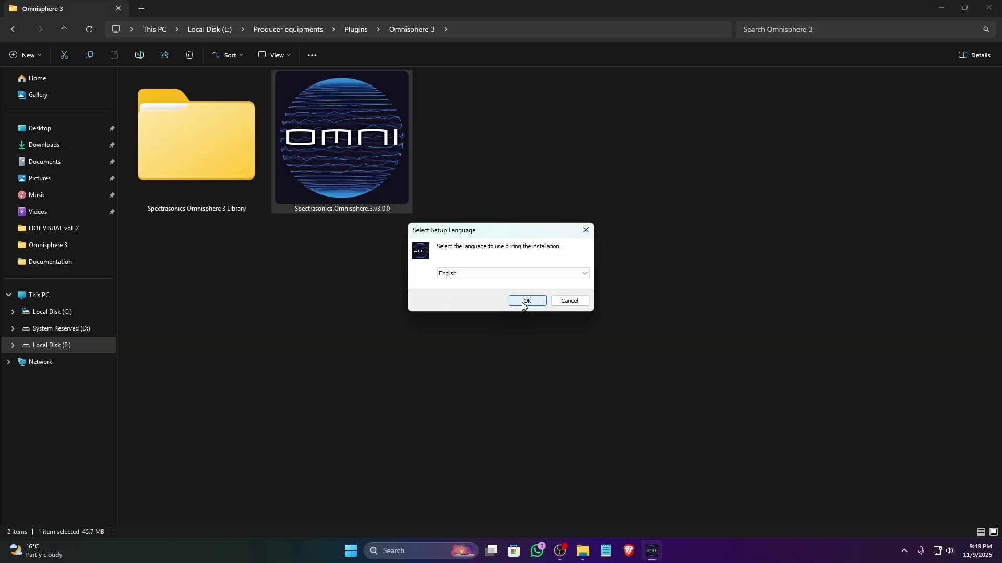
{"action": "left_click", "coordinate": [537, 306]}
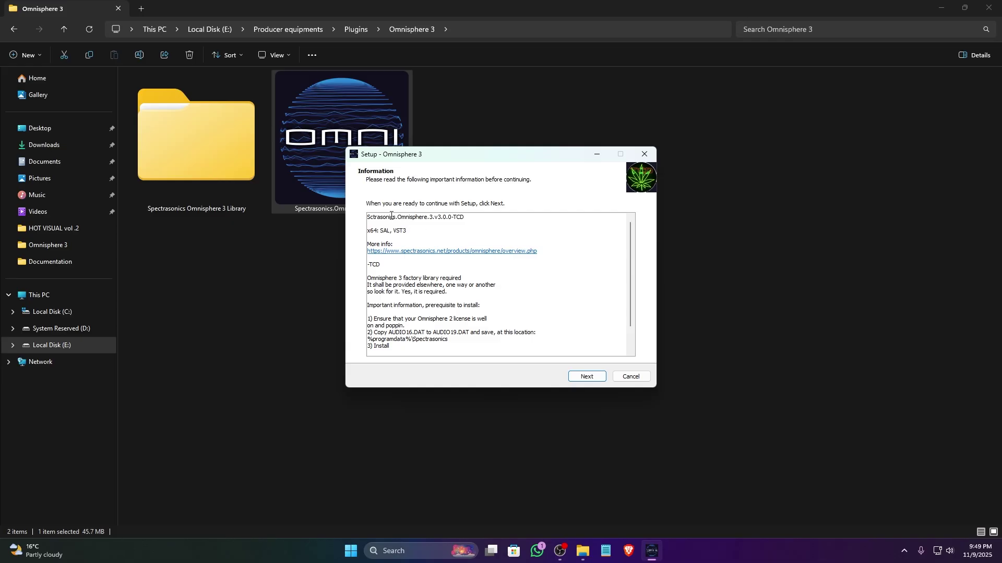
Review the setup information and accept the full installation with AAX, VST3 and VST2 components, using C:\Program Files\Vstplugins as the VST2 directory.
{"action": "scroll", "coordinate": [631, 259], "scroll_direction": "down", "scroll_amount": 2}
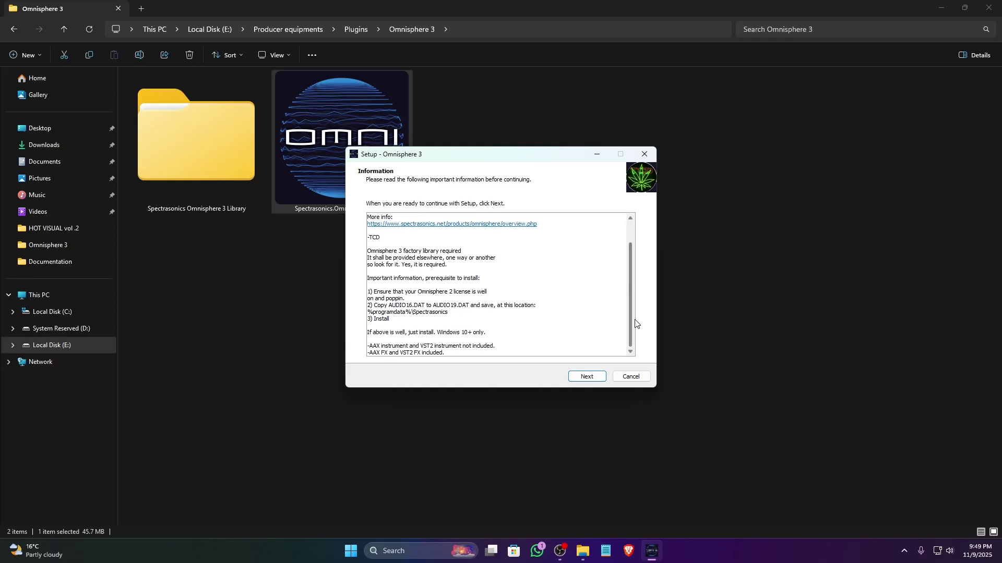
{"action": "left_click", "coordinate": [587, 377]}
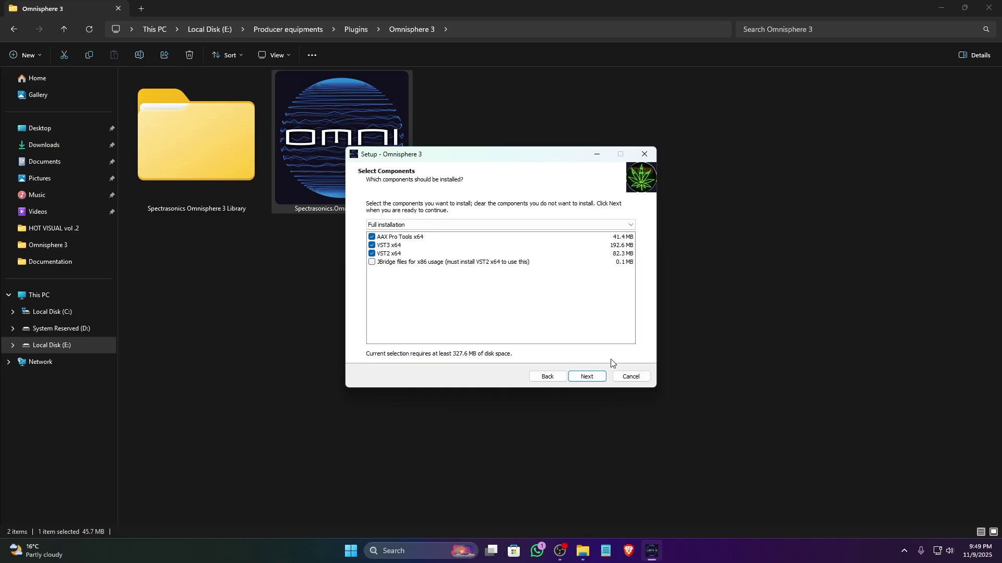
{"action": "left_click", "coordinate": [588, 377]}
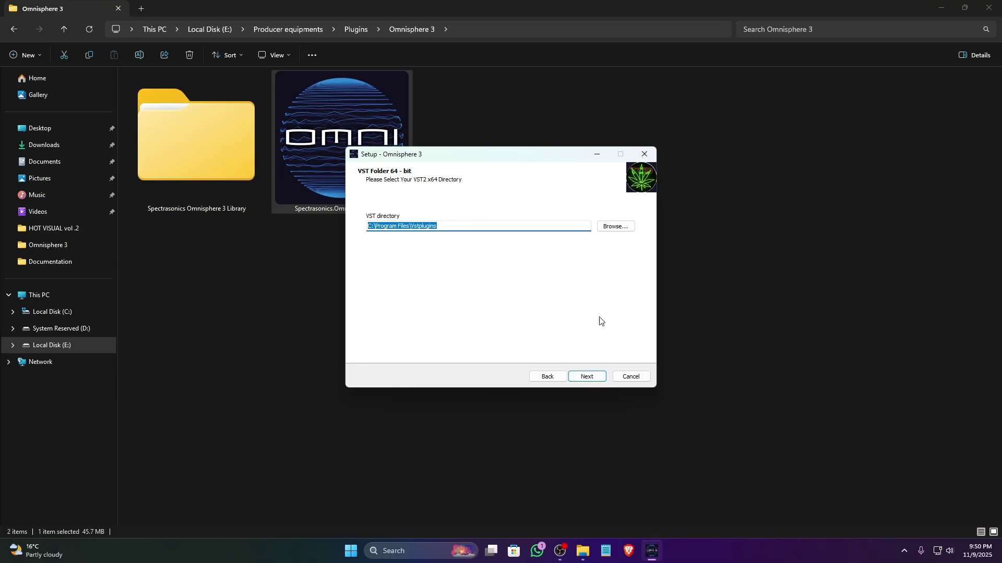
{"action": "left_click", "coordinate": [588, 376]}
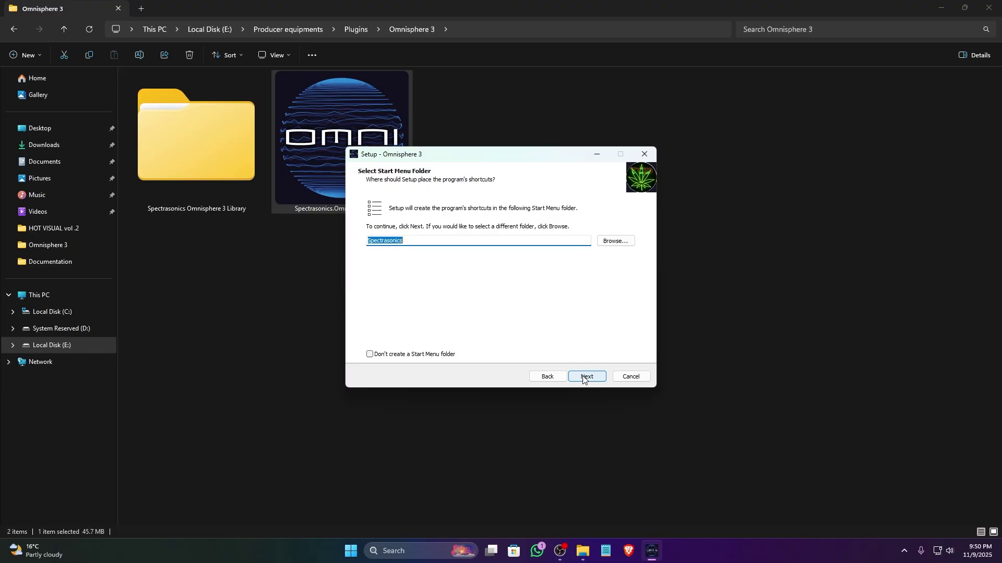
Check the available Start Menu folders and keep Spectrasonics for the program's shortcuts.
{"action": "left_click", "coordinate": [617, 241]}
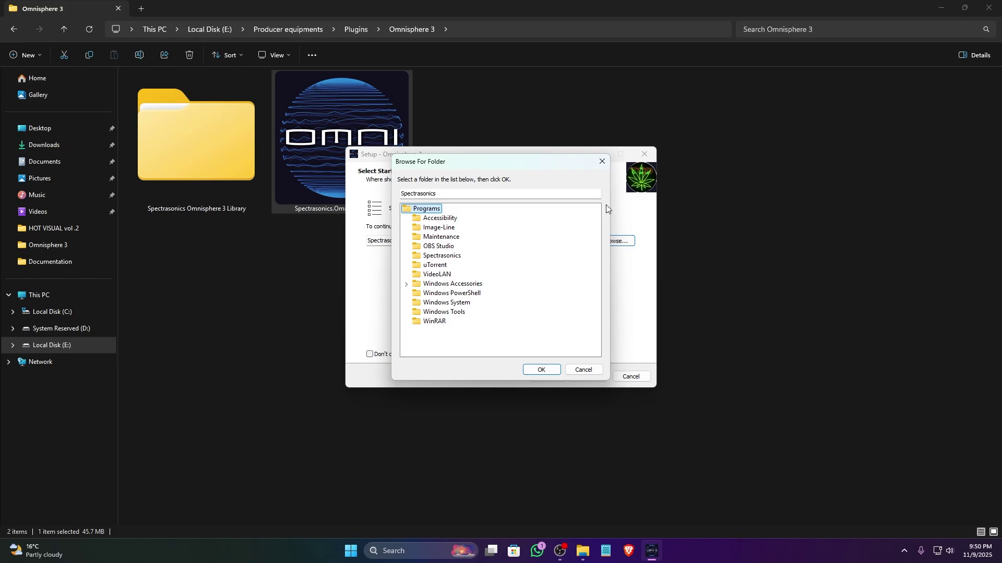
{"action": "left_click", "coordinate": [601, 163]}
{"action": "left_click", "coordinate": [591, 379]}
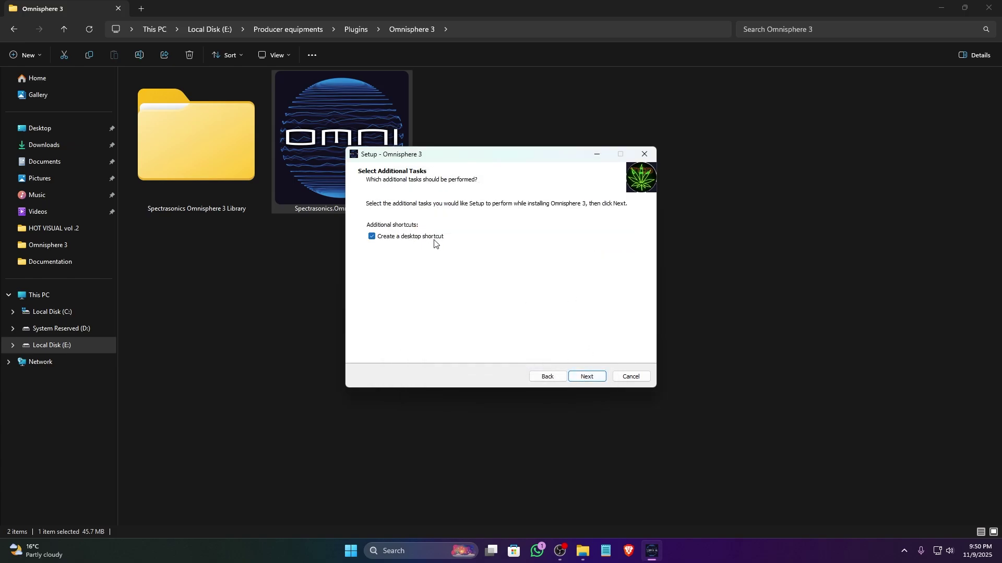
Install Omnisphere 3 with a desktop shortcut and finish the setup without launching the program.
{"action": "left_click", "coordinate": [590, 379]}
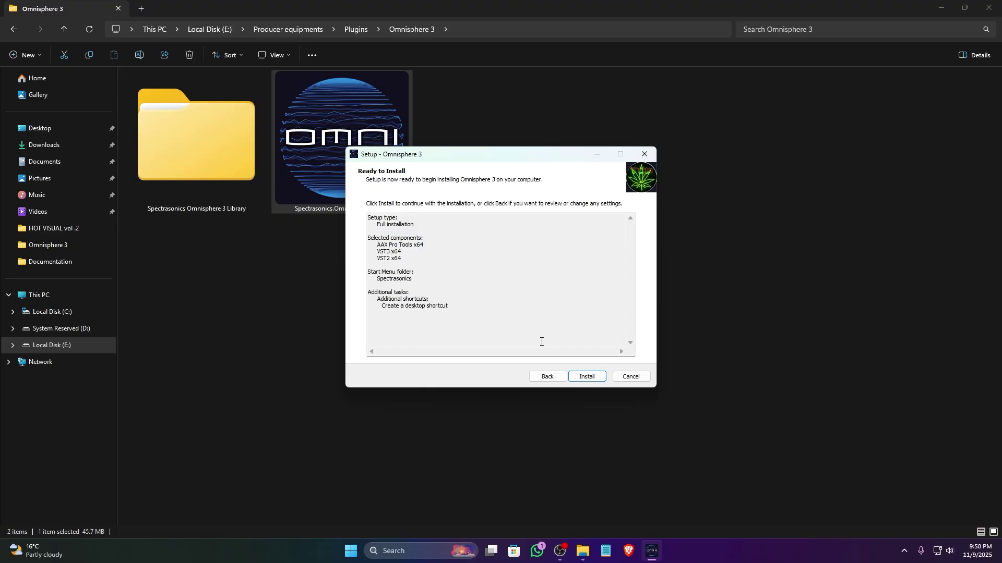
{"action": "left_click", "coordinate": [587, 377]}
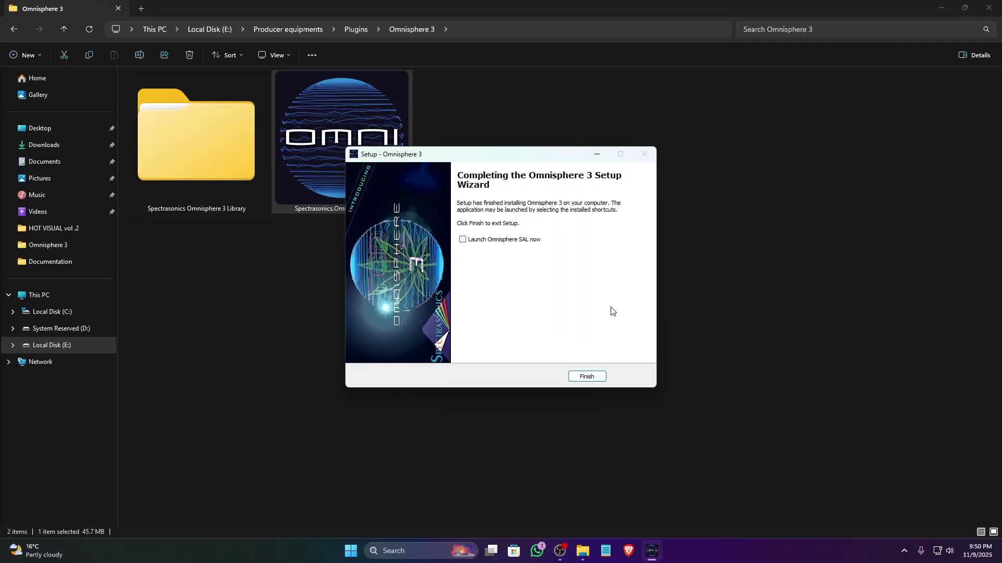
{"action": "left_click", "coordinate": [587, 376]}
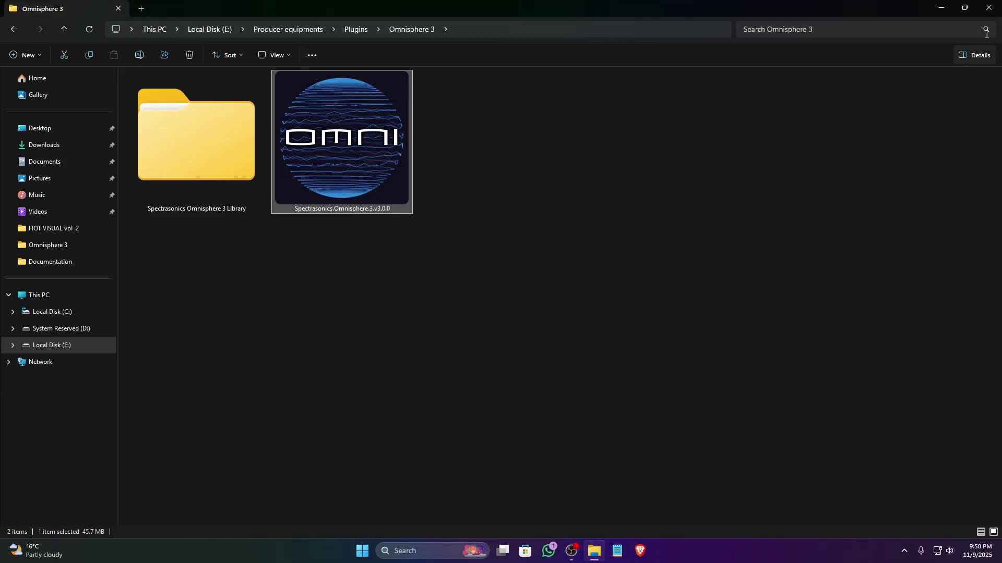
Close the Omnisphere 3 folder window and refresh the desktop.
{"action": "left_click", "coordinate": [991, 5]}
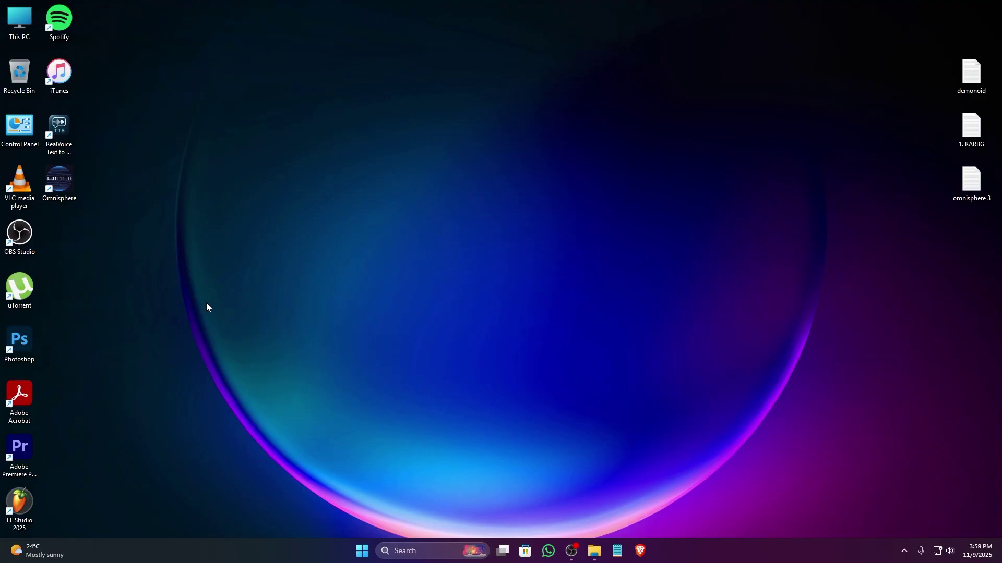
{"action": "right_click", "coordinate": [207, 307]}
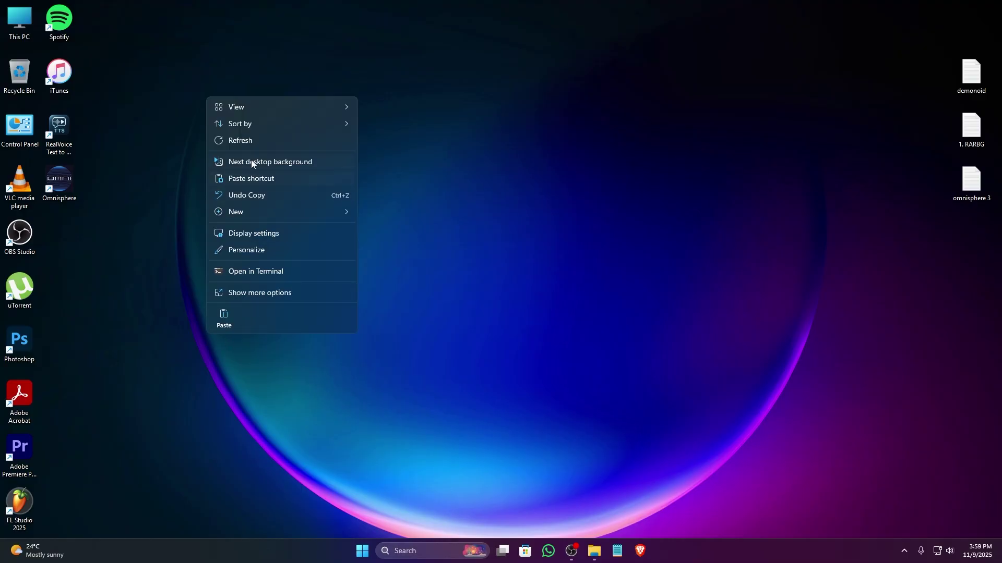
{"action": "left_click", "coordinate": [248, 141]}
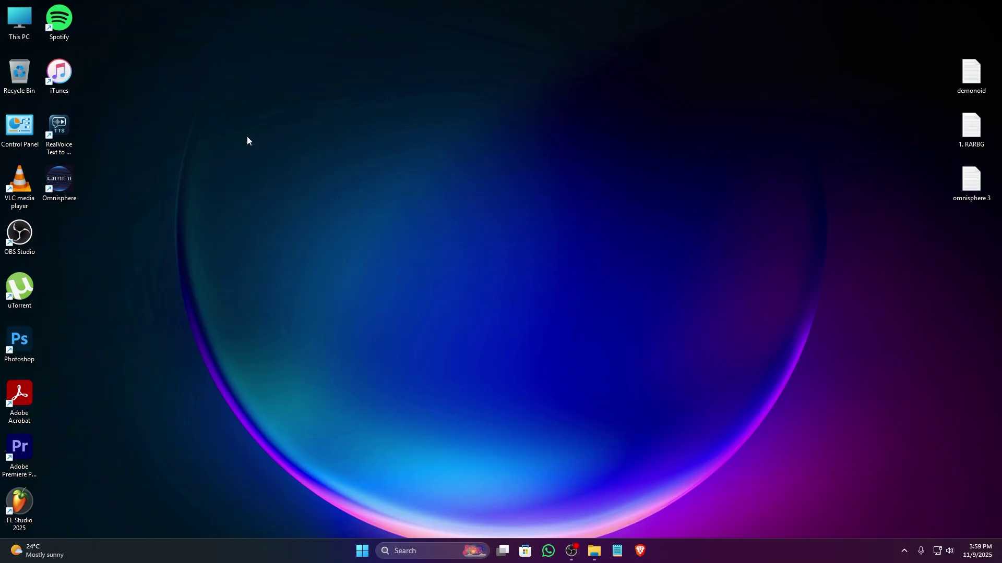
{"action": "right_click", "coordinate": [264, 269]}
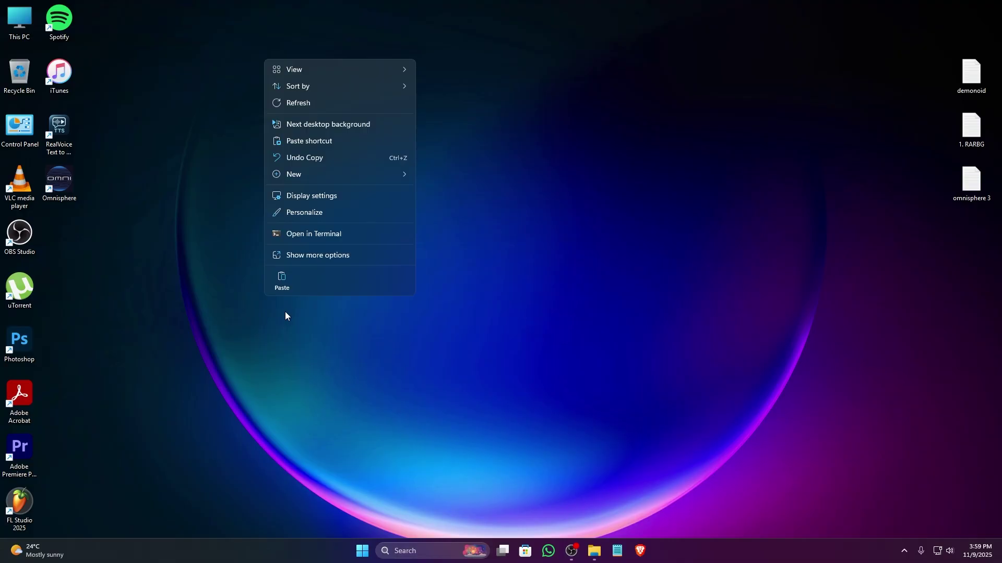
{"action": "left_click", "coordinate": [301, 104]}
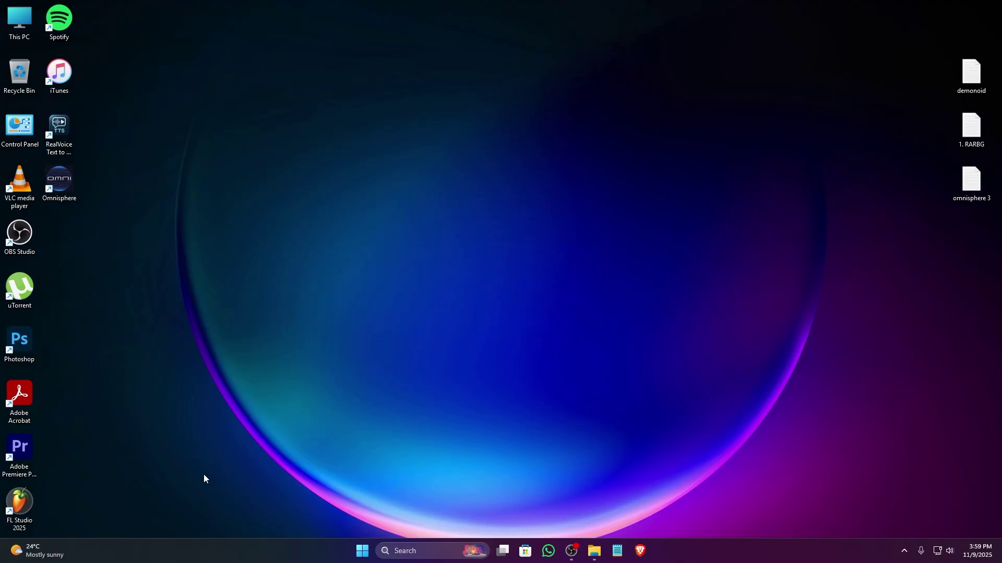
Open FL Studio 2025 and check the Plugin Manager's list for the installed Spectrasonics Omnisphere entries.
{"action": "right_click", "coordinate": [26, 498]}
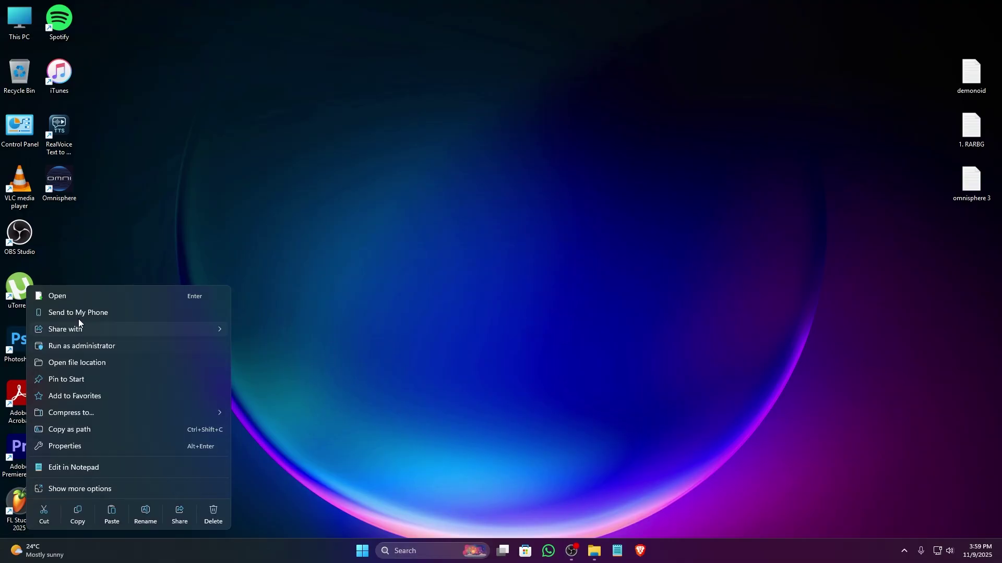
{"action": "left_click", "coordinate": [67, 298]}
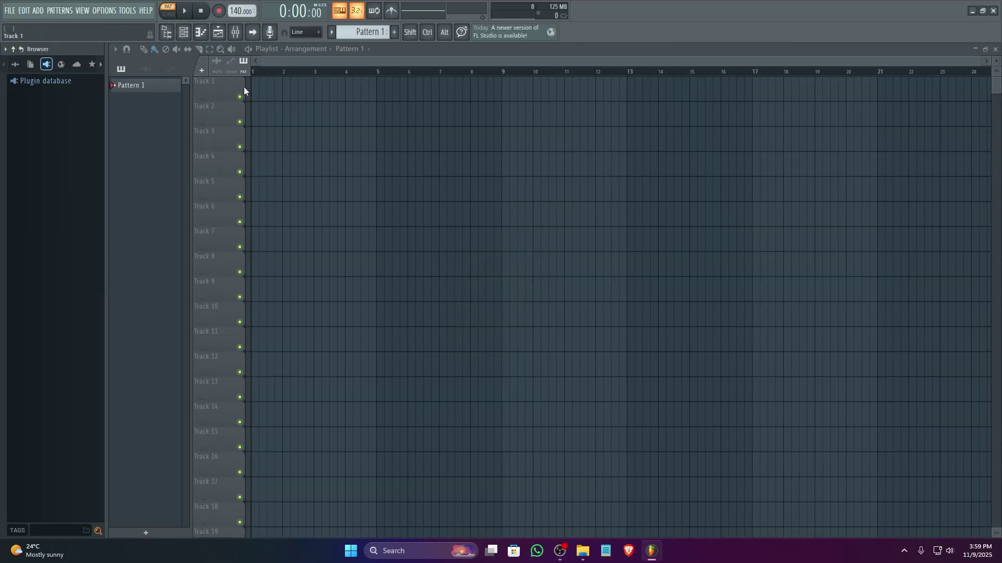
{"action": "left_click", "coordinate": [104, 11]}
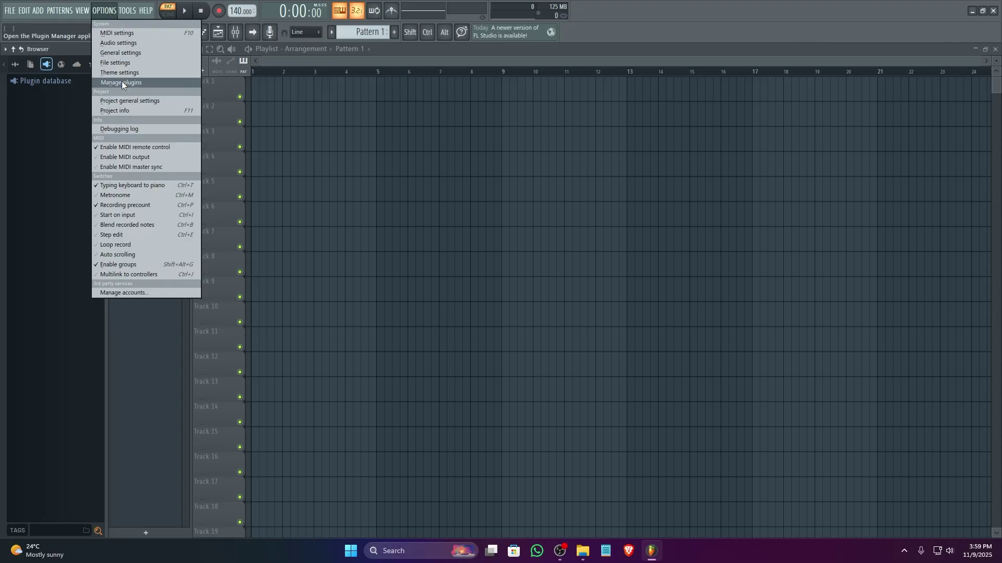
{"action": "left_click", "coordinate": [139, 82]}
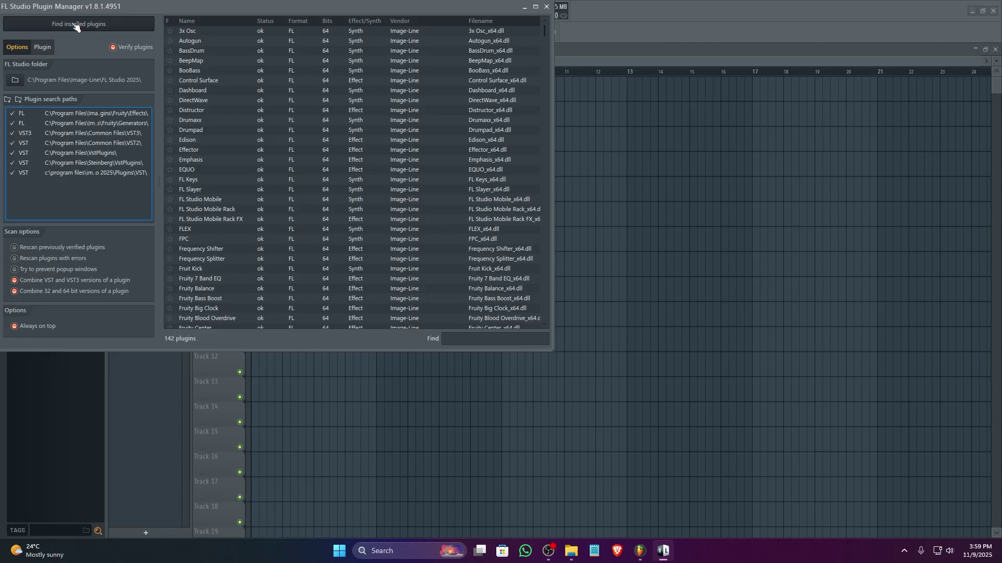
{"action": "scroll", "coordinate": [449, 217], "scroll_direction": "down", "scroll_amount": 20}
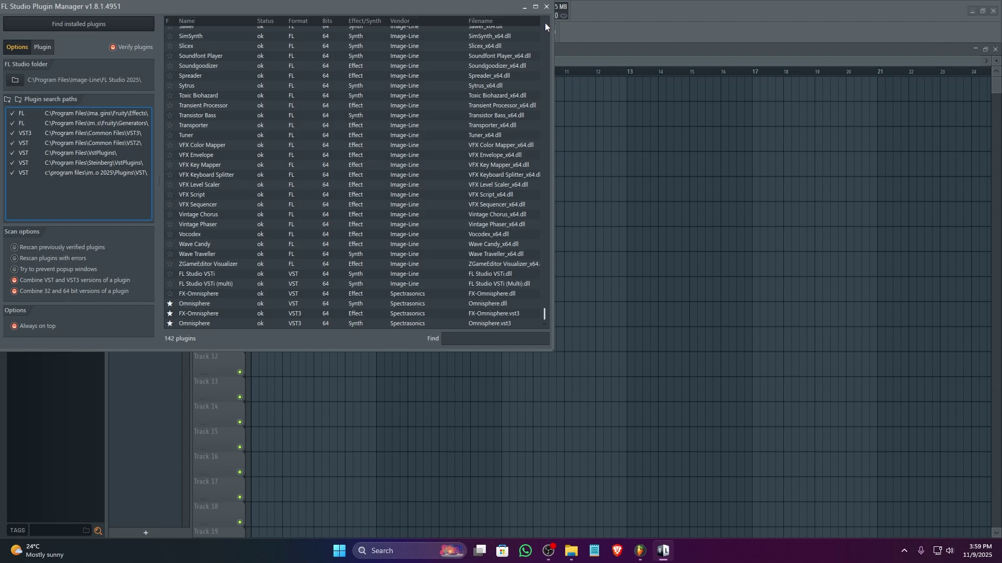
{"action": "left_click", "coordinate": [547, 6]}
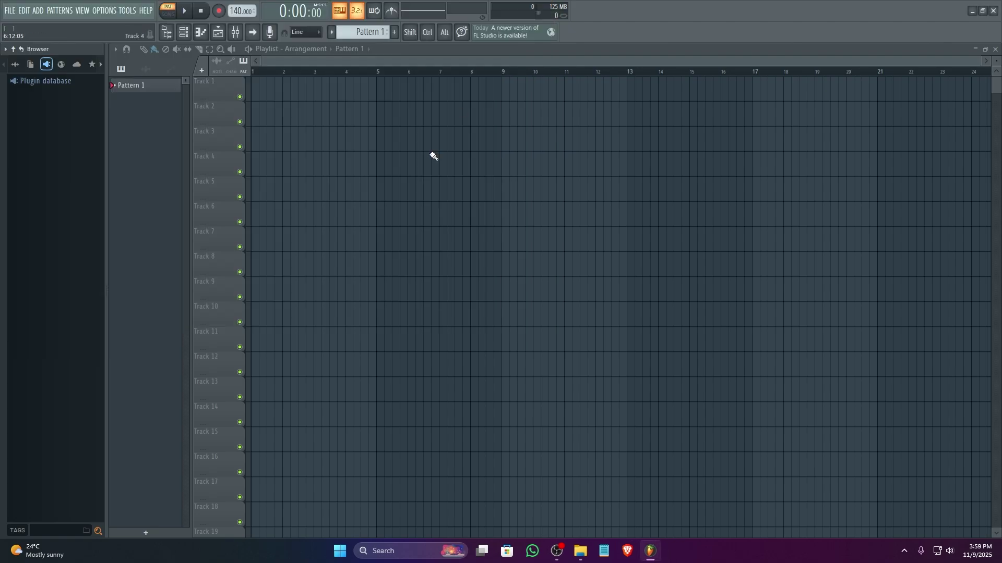
Look through the Effects and Generators folders under Installed in the plugin database.
{"action": "left_click", "coordinate": [41, 82]}
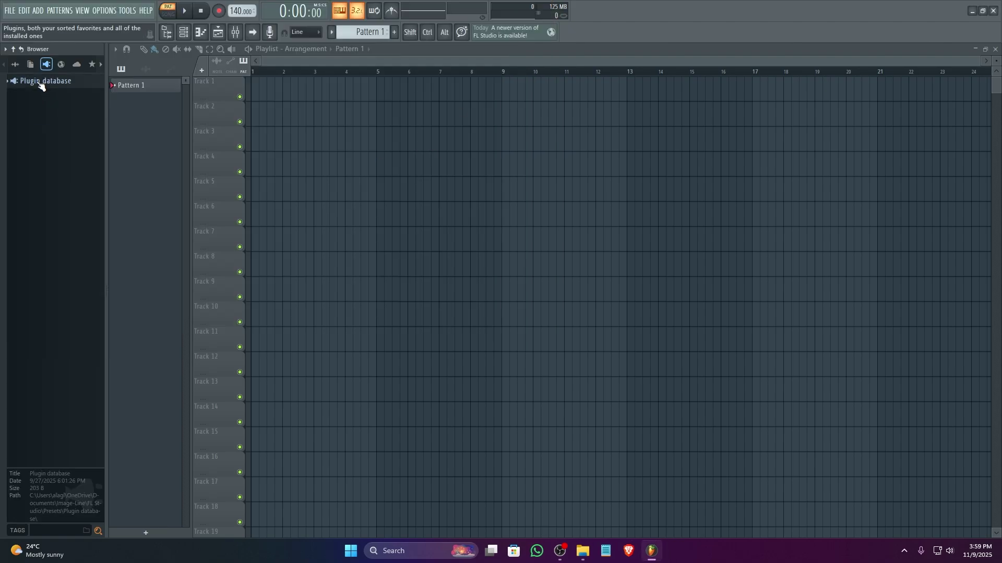
{"action": "left_click", "coordinate": [42, 118]}
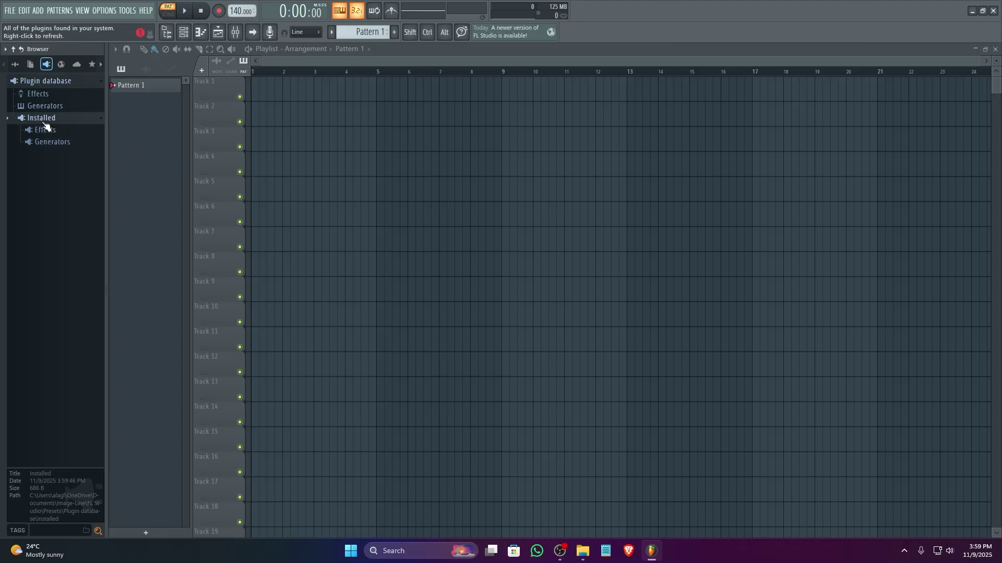
{"action": "left_click", "coordinate": [47, 131]}
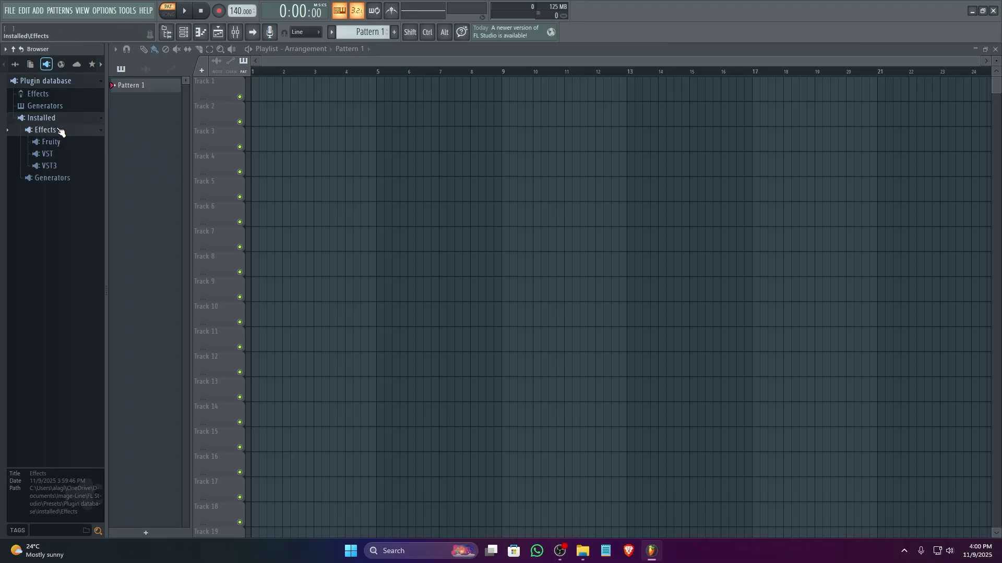
{"action": "left_click", "coordinate": [58, 130]}
{"action": "left_click", "coordinate": [55, 142]}
{"action": "left_click", "coordinate": [60, 143]}
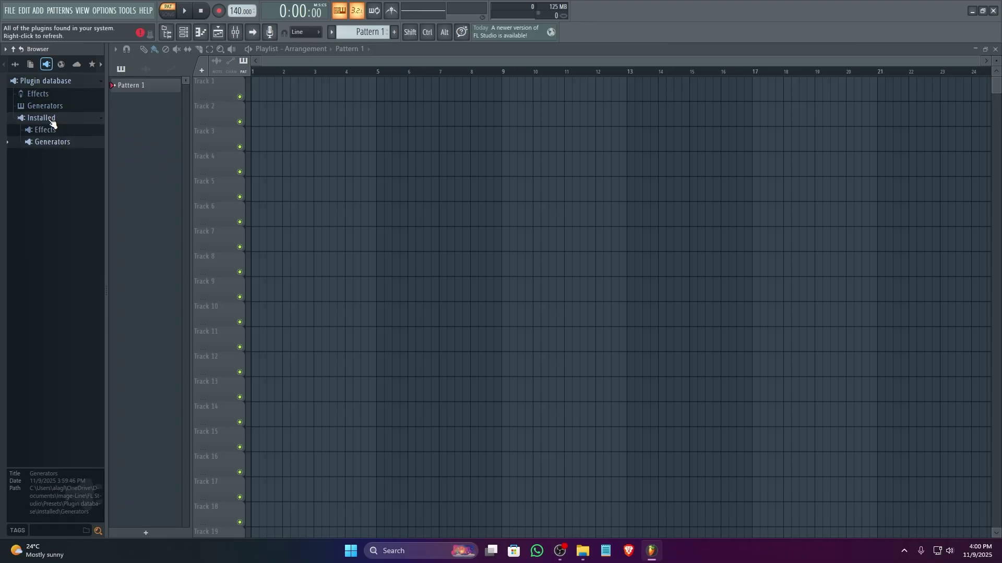
{"action": "left_click", "coordinate": [46, 119]}
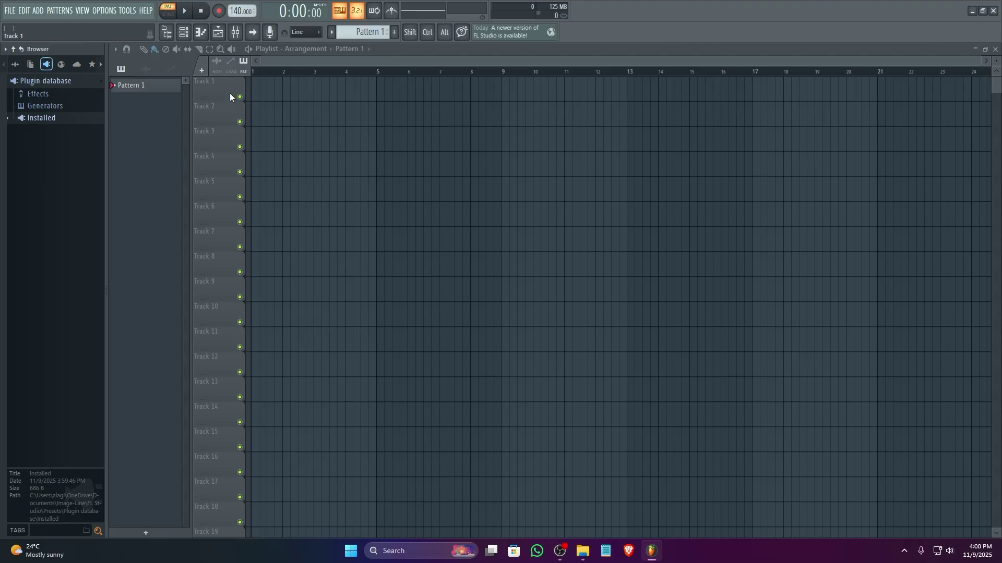
Add Omnisphere as a new instrument channel in the channel rack.
{"action": "left_click", "coordinate": [184, 32]}
{"action": "left_click", "coordinate": [453, 230]}
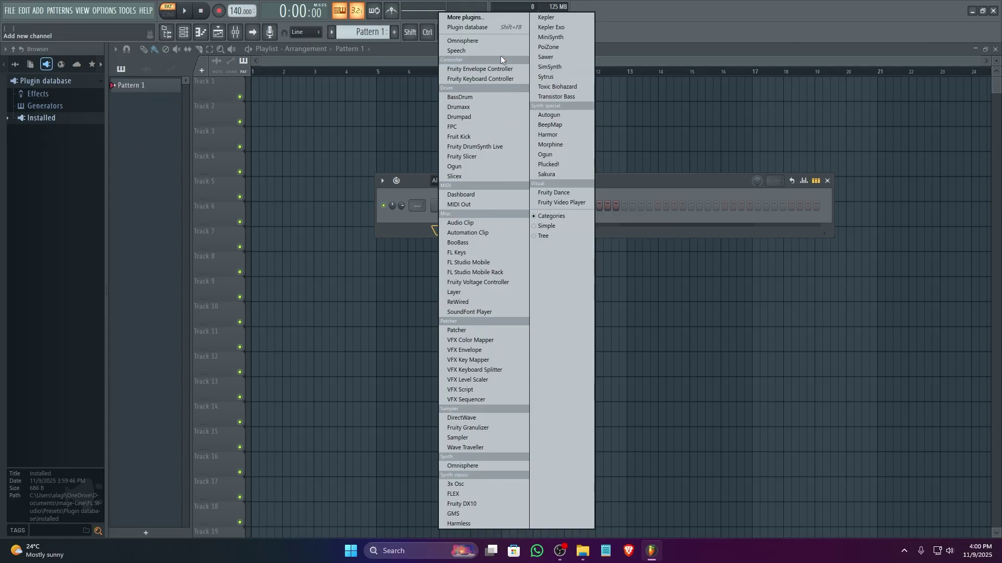
{"action": "left_click", "coordinate": [481, 40]}
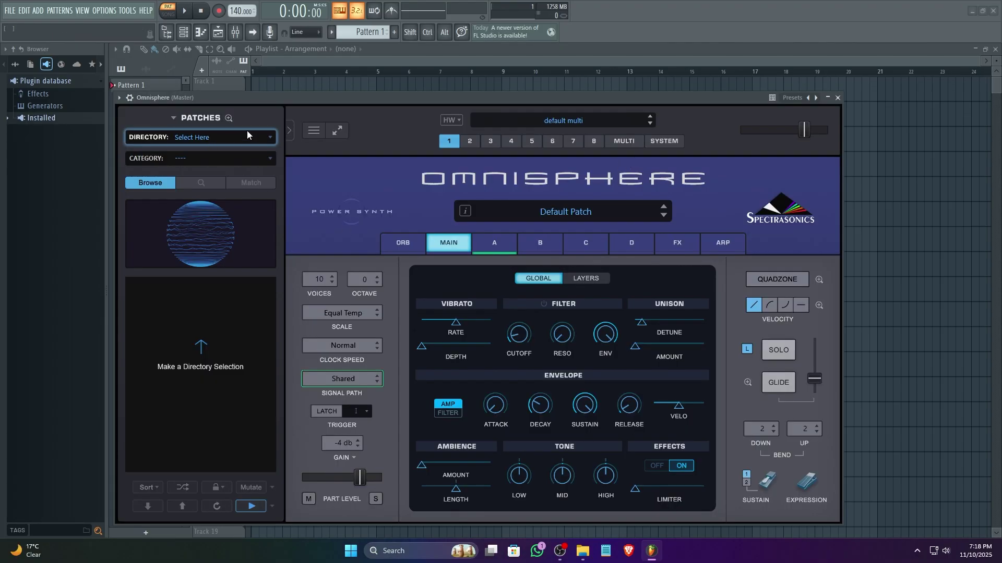
Move the Omnisphere window higher and show the Analog Vibes directory in the full Patch Browser.
{"action": "left_click_drag", "start_coordinate": [288, 102], "coordinate": [287, 58]}
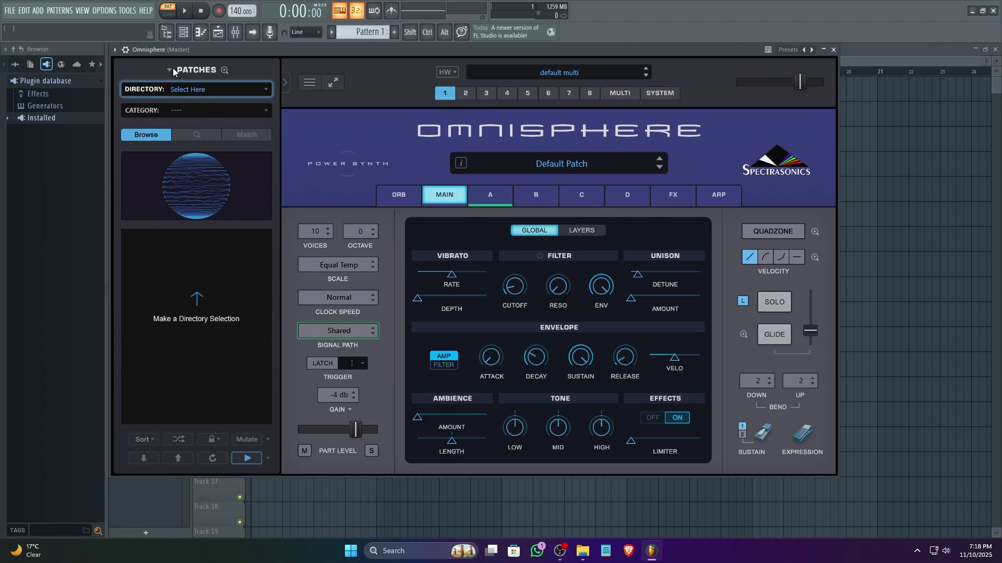
{"action": "left_click", "coordinate": [195, 97]}
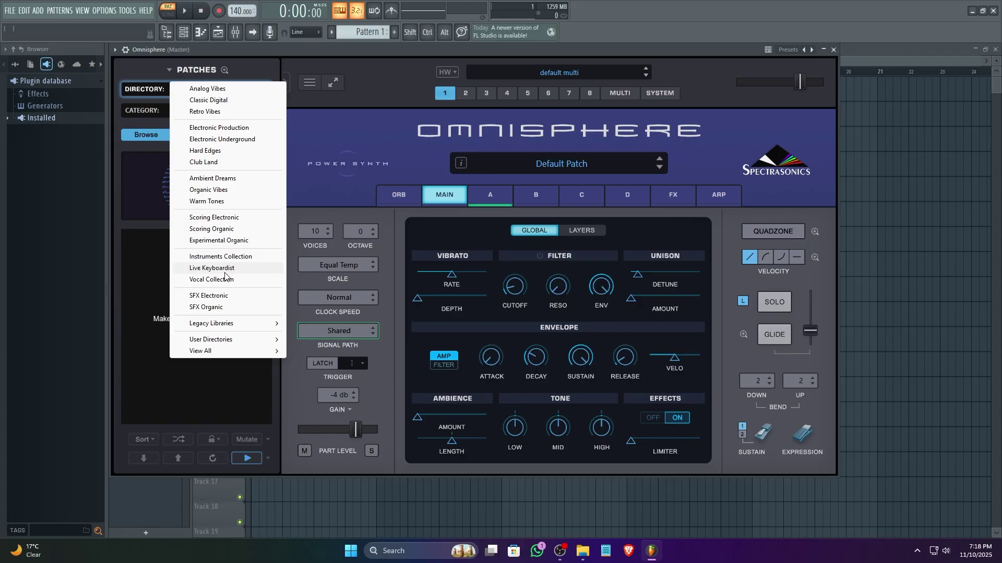
{"action": "left_click", "coordinate": [227, 90]}
{"action": "left_click", "coordinate": [205, 187]}
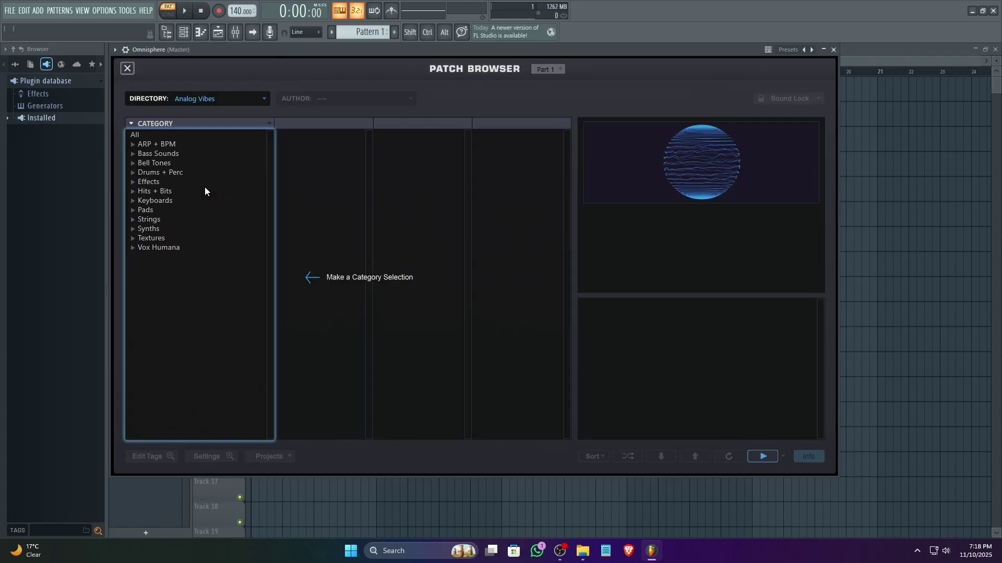
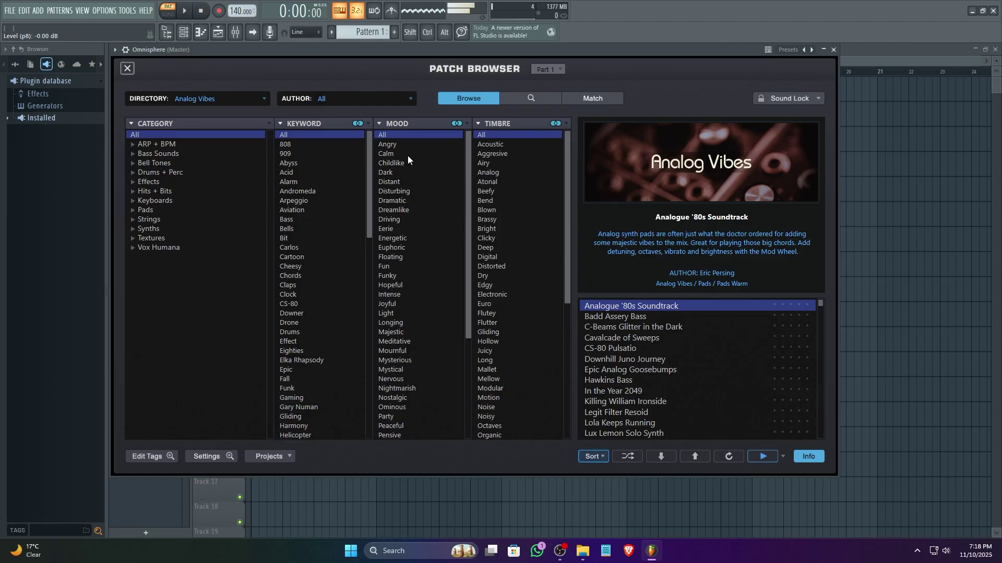
Filter all Analog Vibes patches by the Angry mood and audition Badd Assery Bass and Hawkins Bass.
{"action": "left_click", "coordinate": [389, 145]}
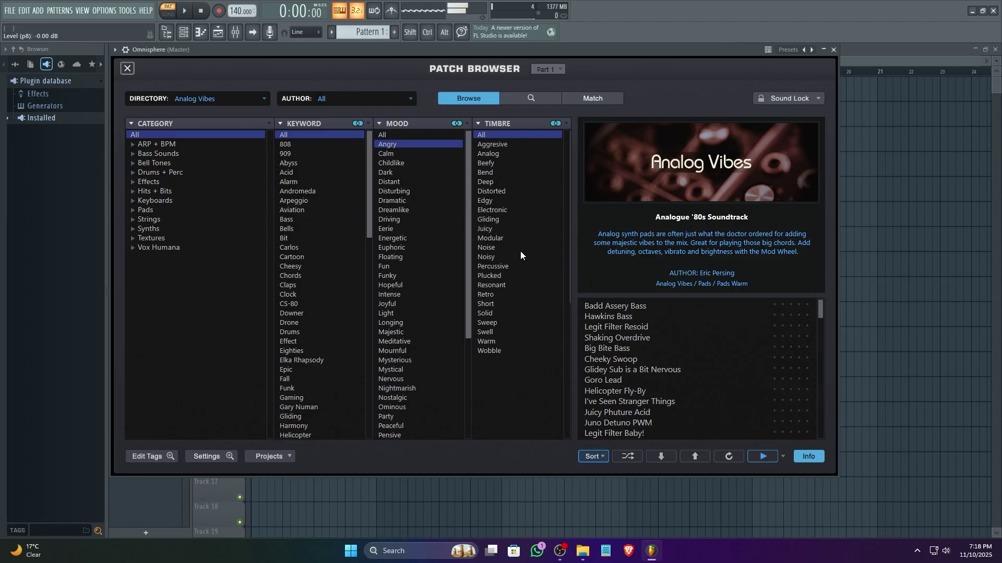
{"action": "left_click", "coordinate": [621, 305]}
{"action": "left_click", "coordinate": [626, 317]}
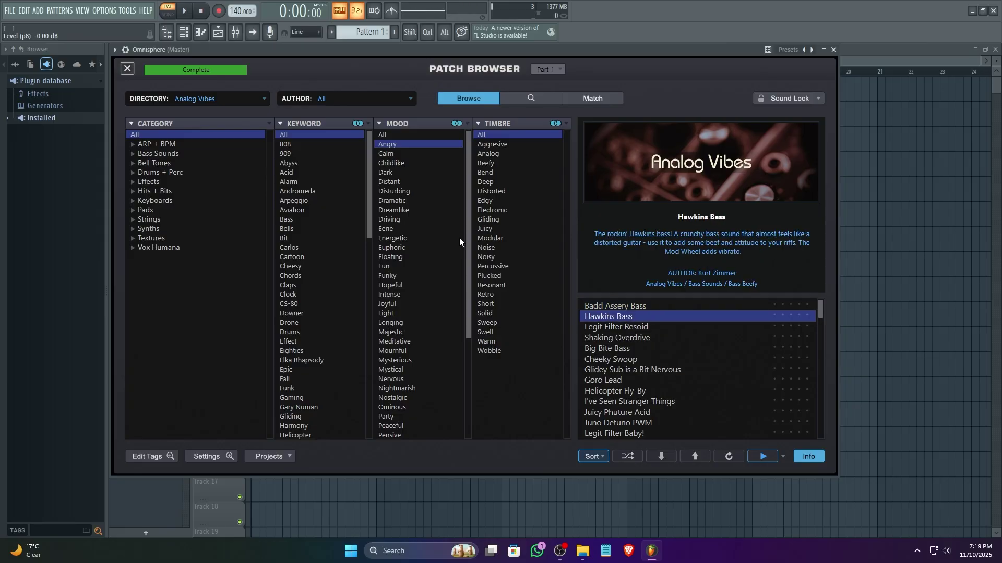
Narrow the patches to the Aggresive timbre and audition Big Bite Bass, Mr Badass Filter Bass, Squiggler Bass and Bitchy Bass.
{"action": "left_click", "coordinate": [492, 144]}
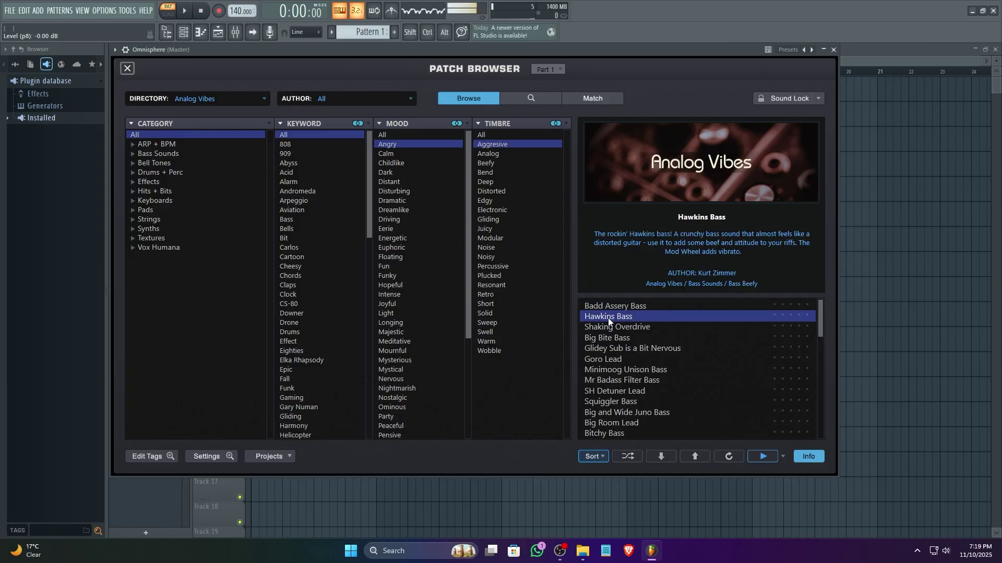
{"action": "left_click", "coordinate": [622, 338]}
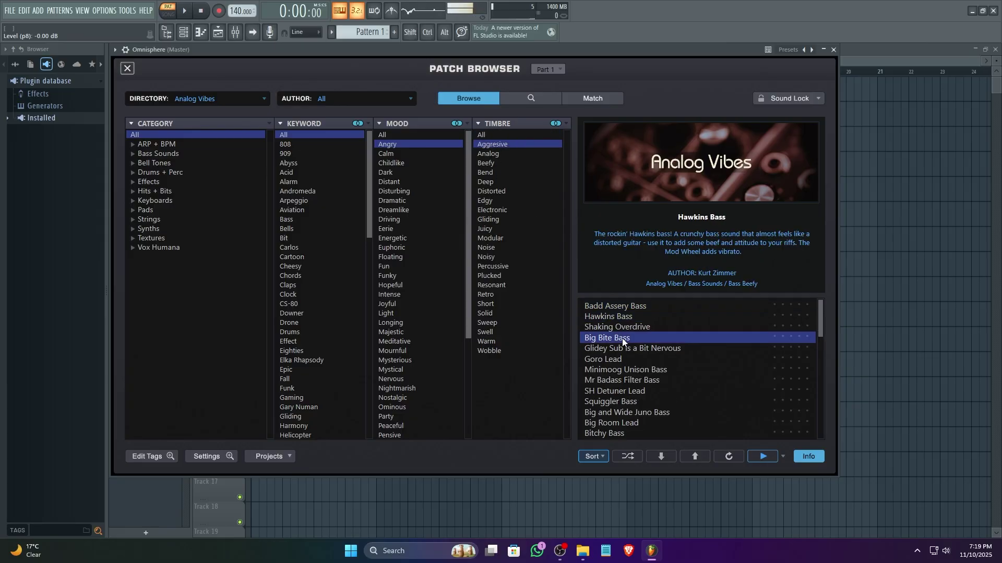
{"action": "left_click", "coordinate": [643, 380]}
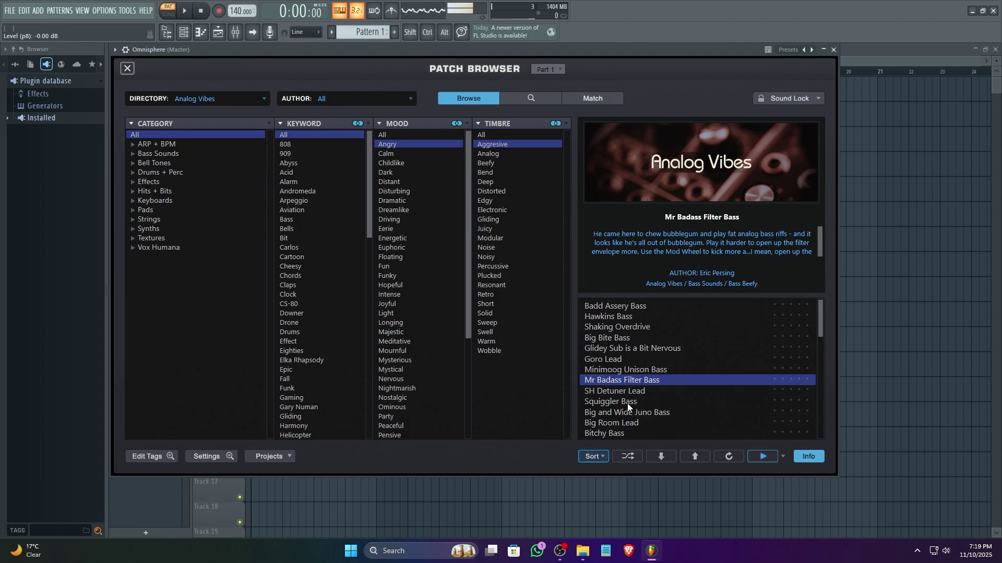
{"action": "left_click", "coordinate": [627, 402]}
{"action": "left_click", "coordinate": [616, 433]}
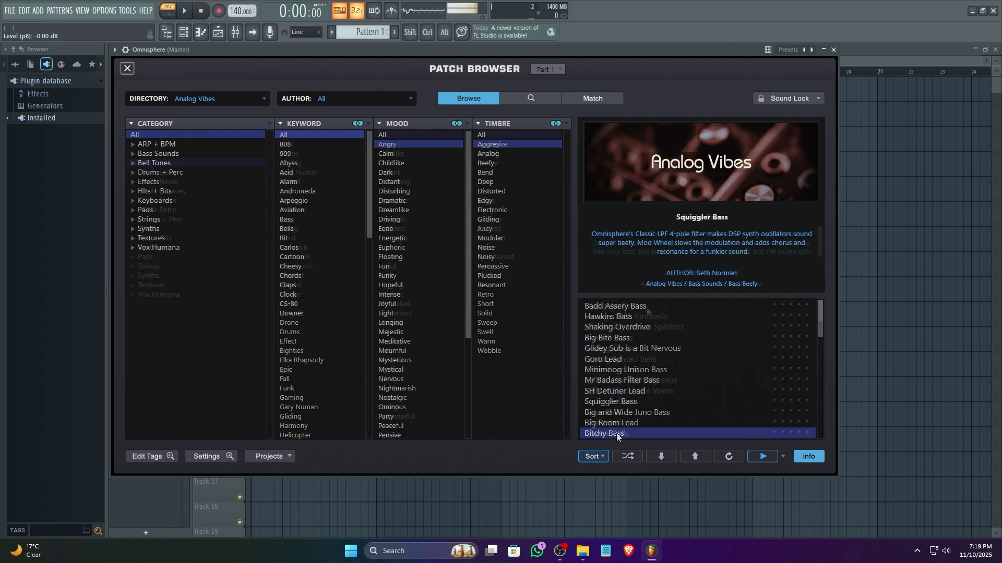
Browse the Bell Tones category and audition Vintage 1985 Junobells, Analog Chimes, Analog Synced Bells and Celes Bells.
{"action": "key", "text": "Right"}
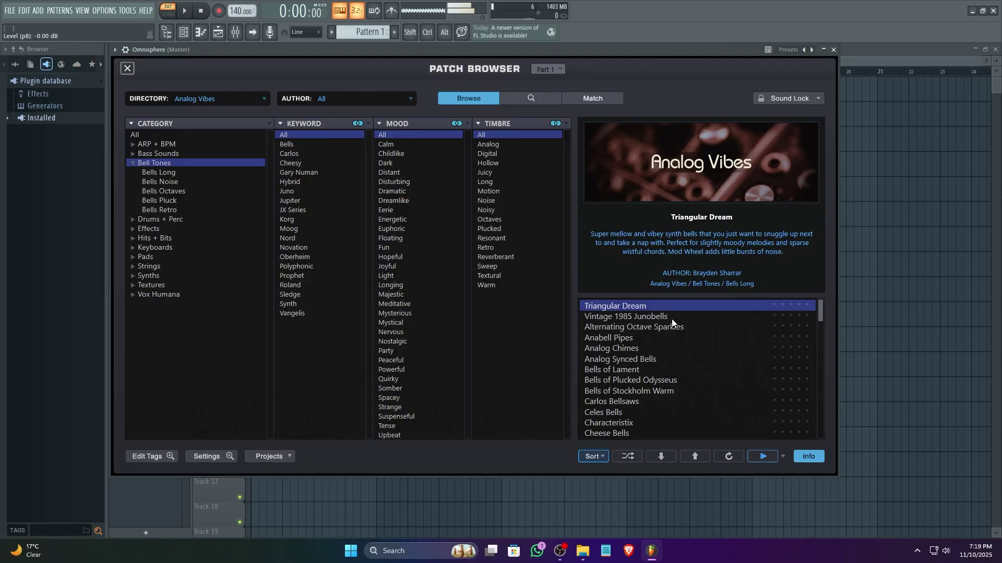
{"action": "left_click", "coordinate": [671, 318]}
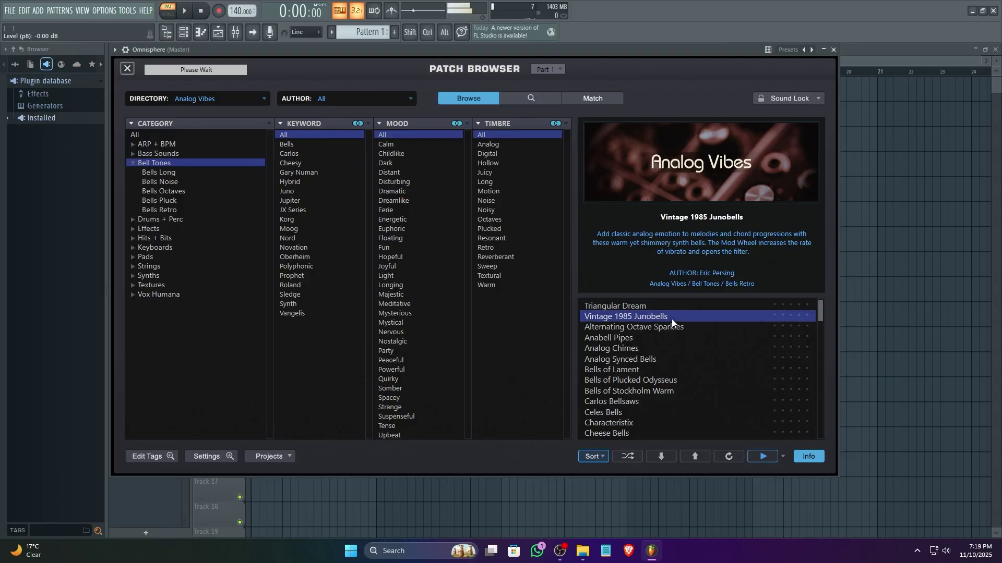
{"action": "left_click", "coordinate": [637, 353]}
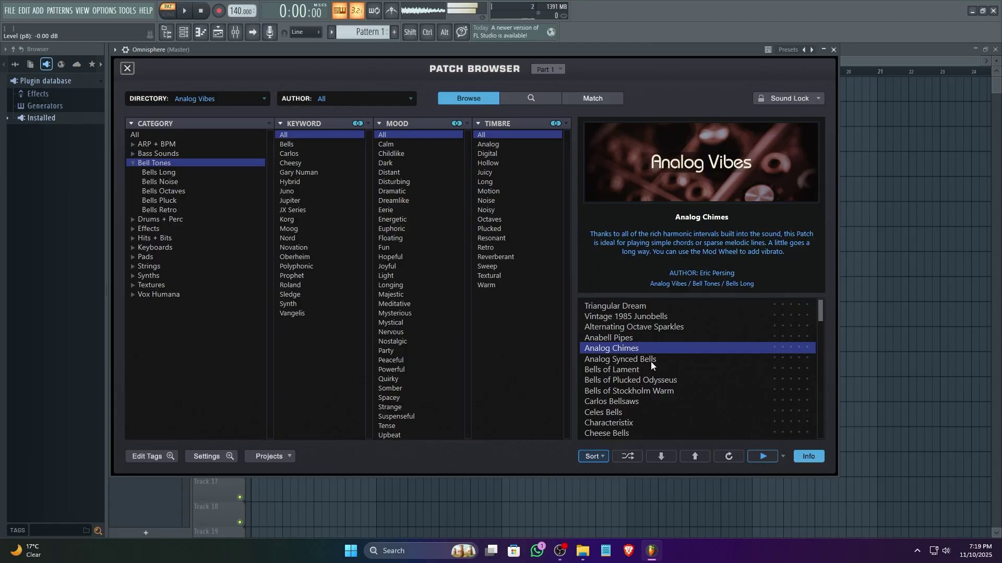
{"action": "left_click", "coordinate": [650, 360]}
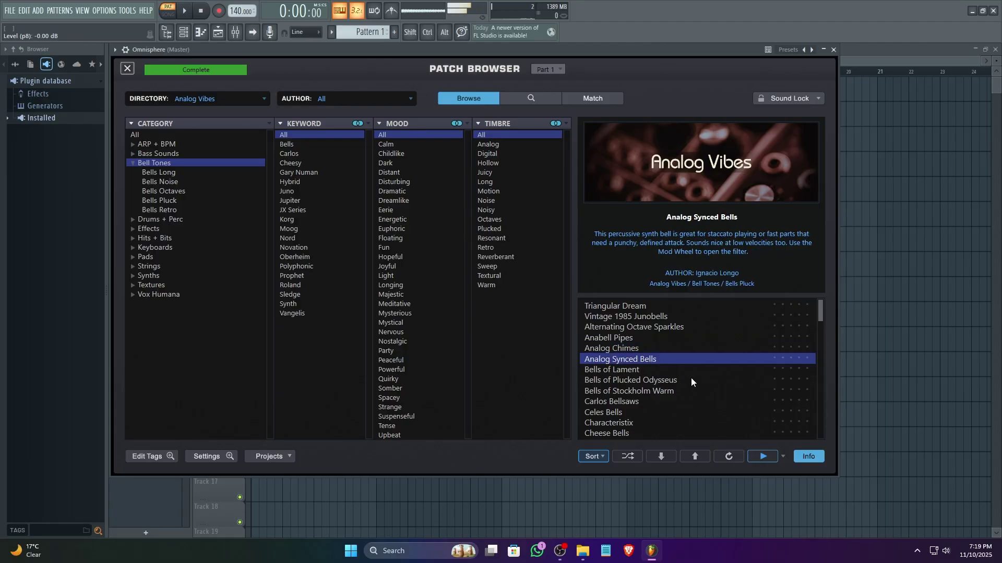
{"action": "left_click", "coordinate": [624, 414]}
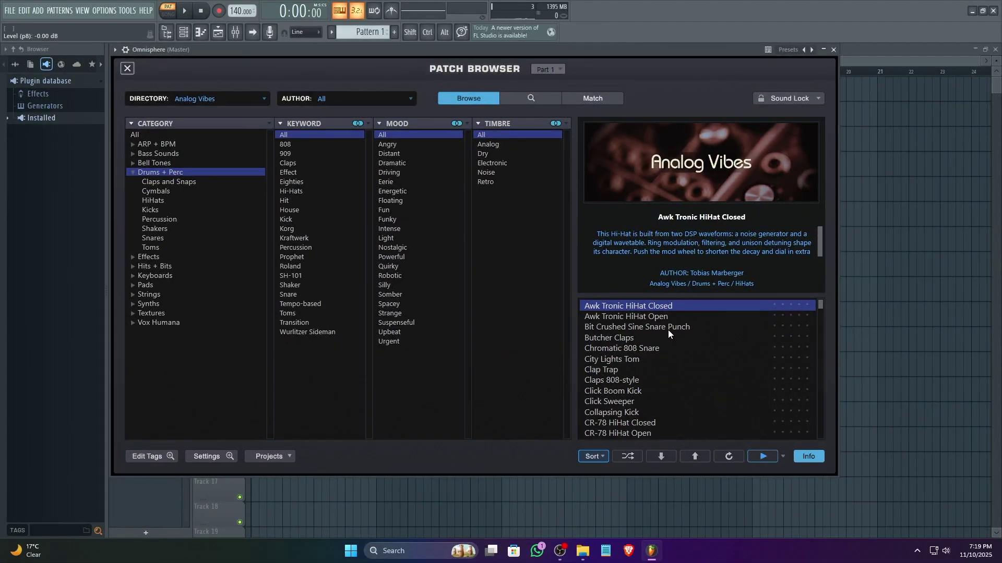
Audition the Drums + Perc patches Awk Tronic HiHat Open, Bit Crushed Sine Snare Punch, Butcher Claps and Chromatic 808 Snare.
{"action": "left_click", "coordinate": [668, 317]}
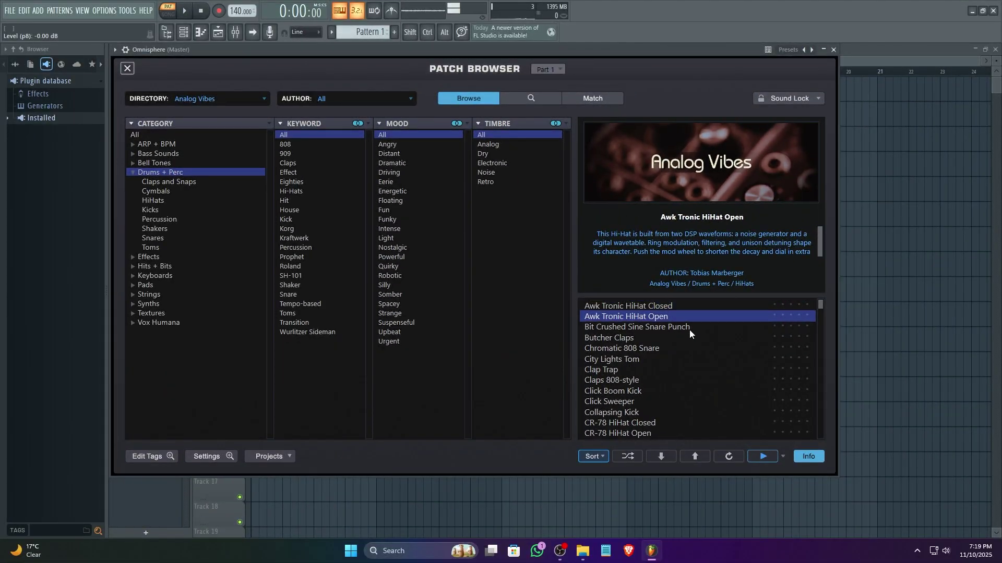
{"action": "left_click", "coordinate": [689, 330]}
{"action": "left_click", "coordinate": [625, 338]}
{"action": "left_click", "coordinate": [653, 349]}
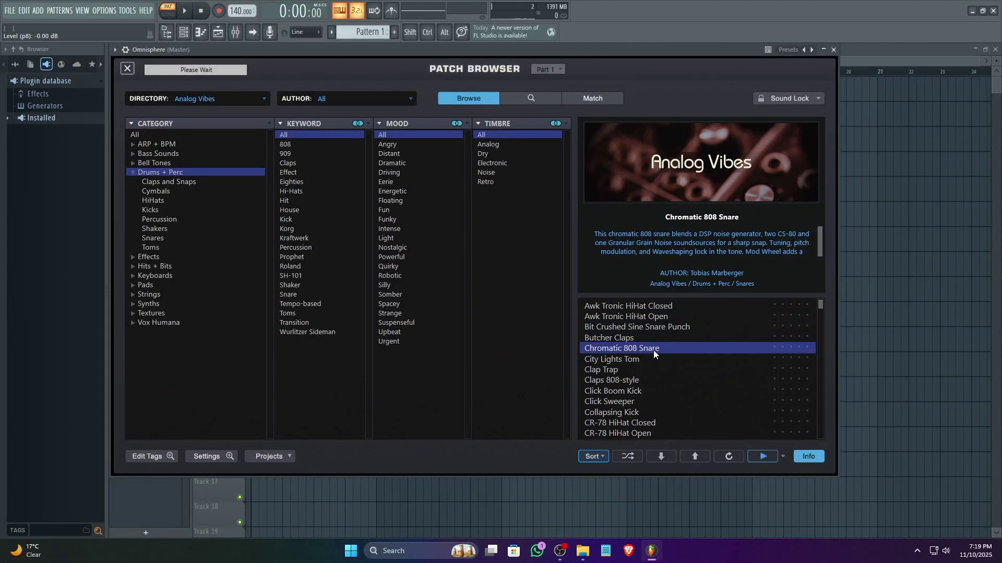
Audition the Drums + Perc patches City Lights Tom, Clap Trap, Claps 808-style, Click Boom Kick, Click Sweeper, Collapsing Kick and both CR-78 HiHats.
{"action": "left_click", "coordinate": [637, 361]}
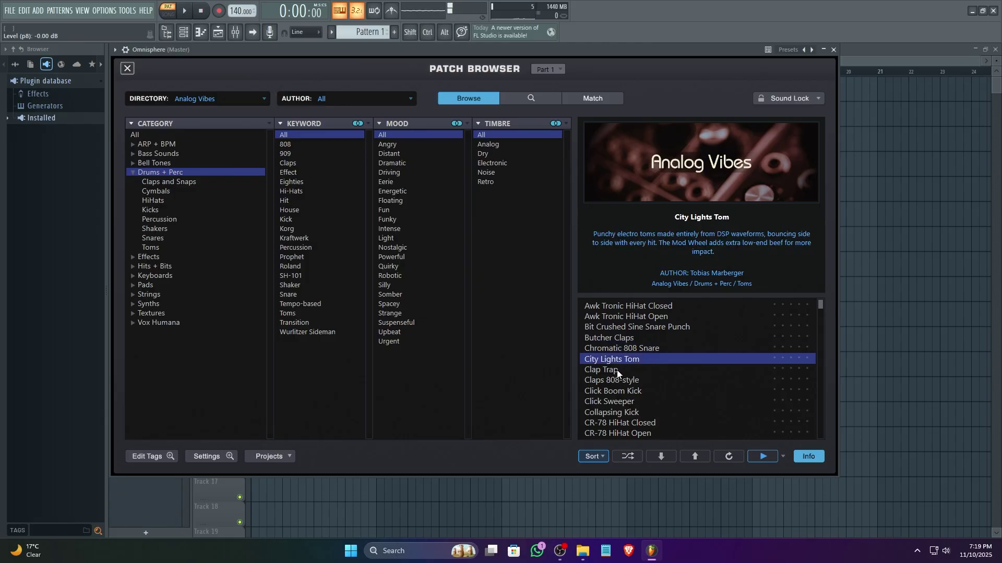
{"action": "left_click", "coordinate": [617, 371]}
{"action": "left_click", "coordinate": [640, 380]}
{"action": "left_click", "coordinate": [641, 392]}
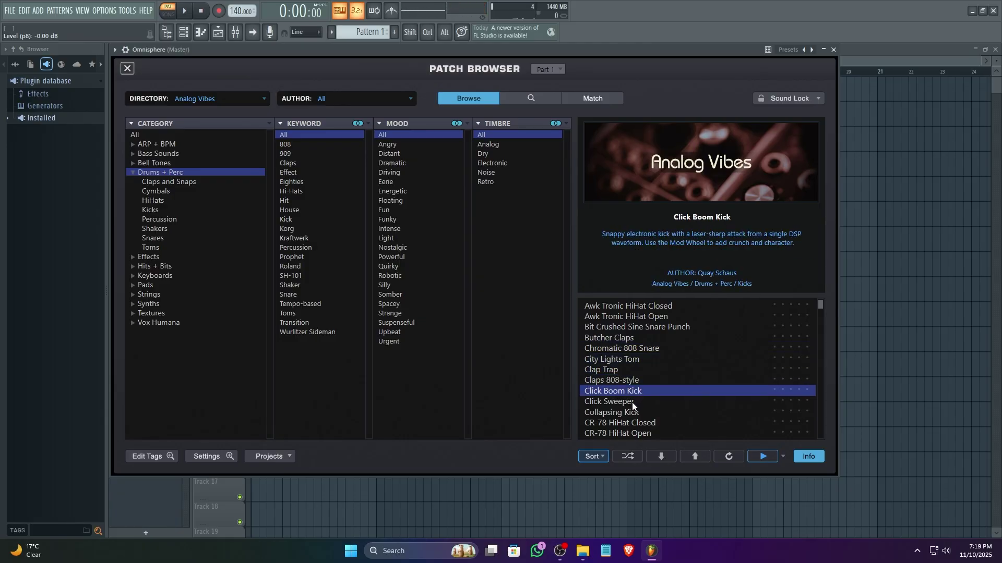
{"action": "left_click", "coordinate": [632, 402]}
{"action": "left_click", "coordinate": [639, 412]}
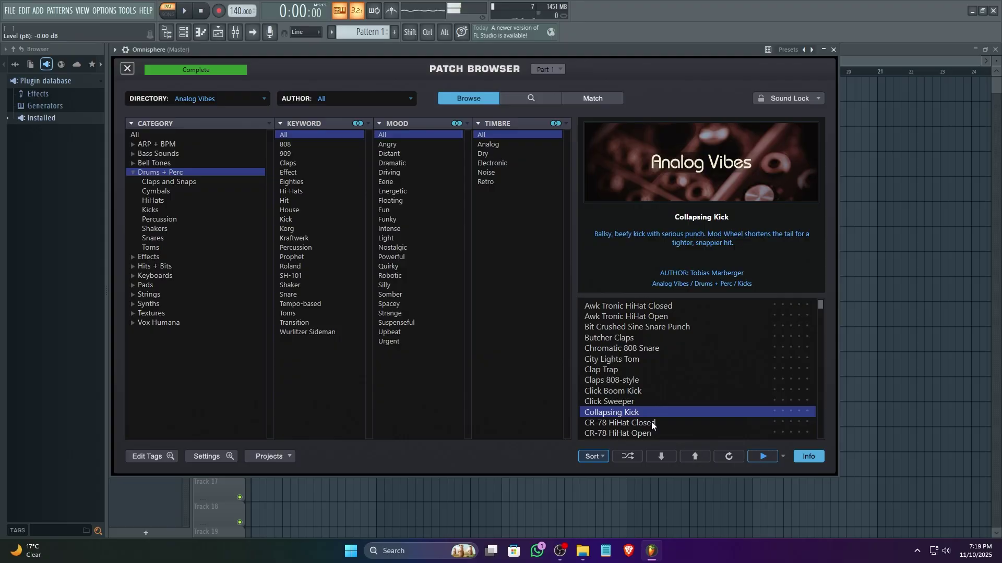
{"action": "left_click", "coordinate": [651, 421]}
{"action": "left_click", "coordinate": [644, 436]}
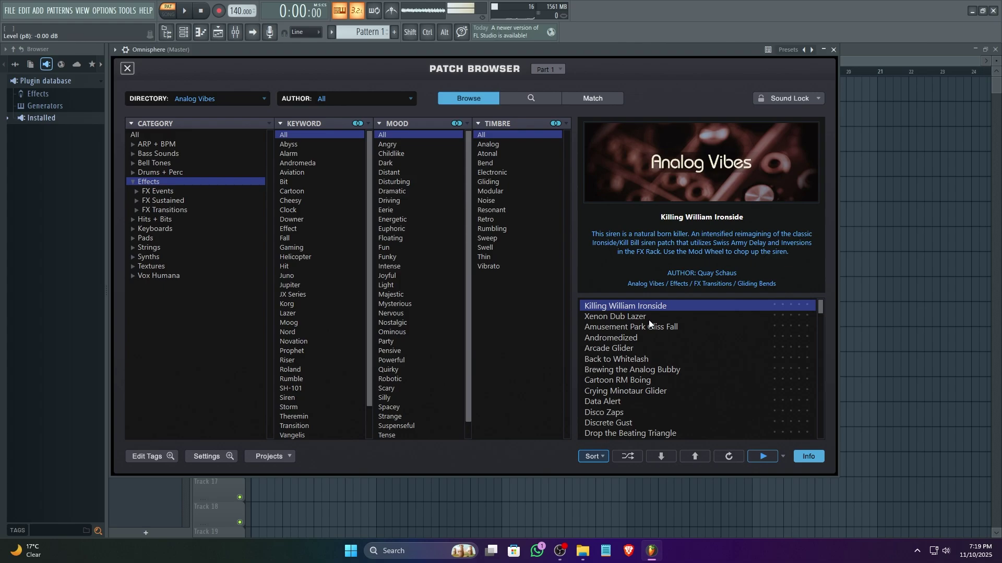
Audition the Effects patches Xenon Dub Lazer, Amusement Park Gliss Fall, Andromedized, Arcade Glider, Back to Whitelash and Brewing the Analog Bubby.
{"action": "left_click", "coordinate": [649, 321]}
{"action": "left_click", "coordinate": [667, 331]}
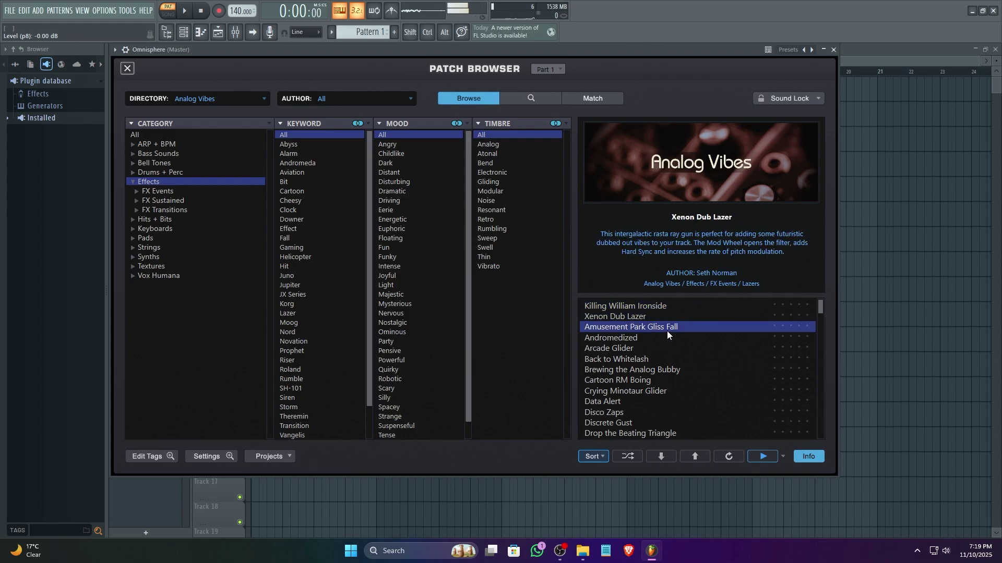
{"action": "left_click", "coordinate": [637, 339]}
{"action": "left_click", "coordinate": [634, 349]}
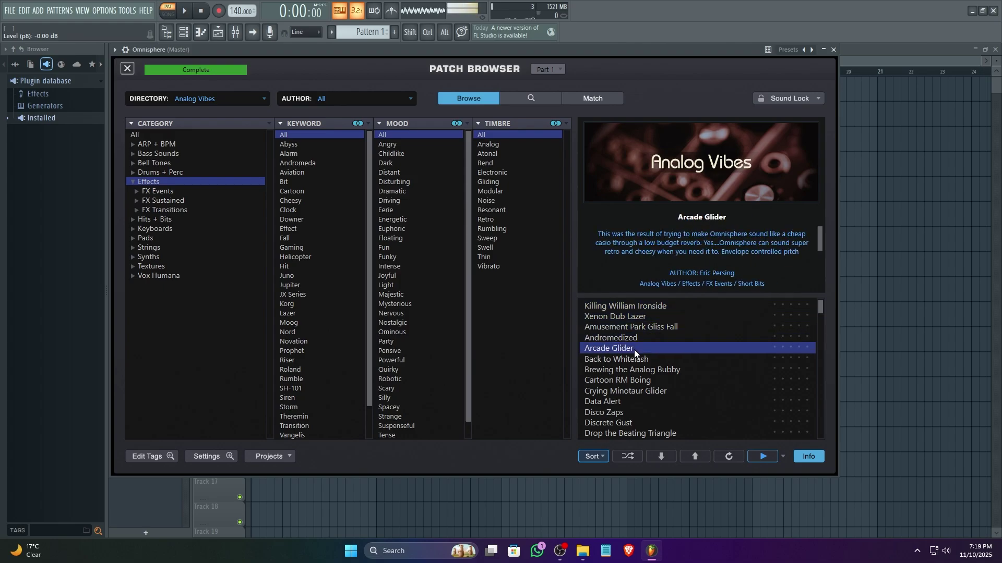
{"action": "left_click", "coordinate": [650, 358]}
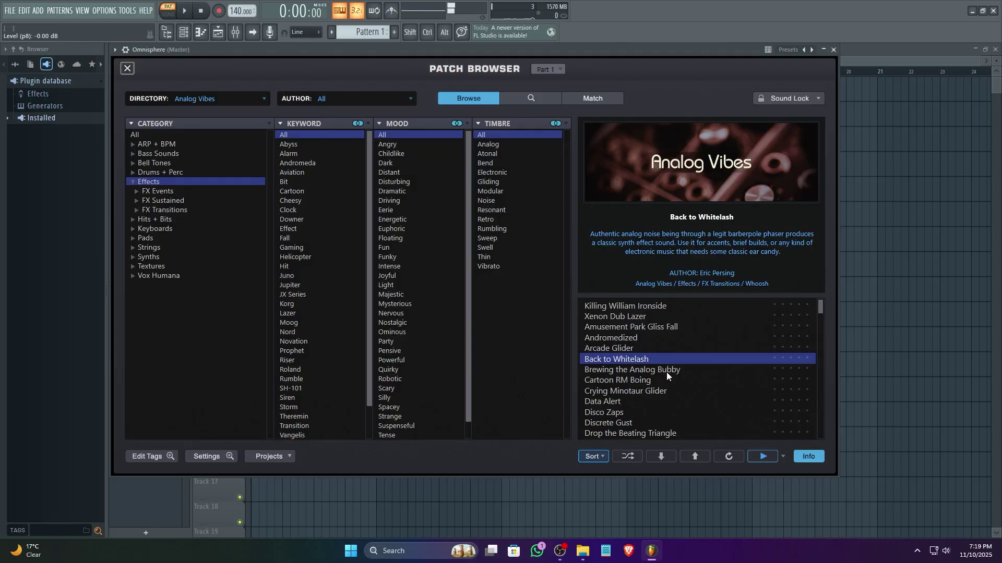
{"action": "left_click", "coordinate": [666, 371]}
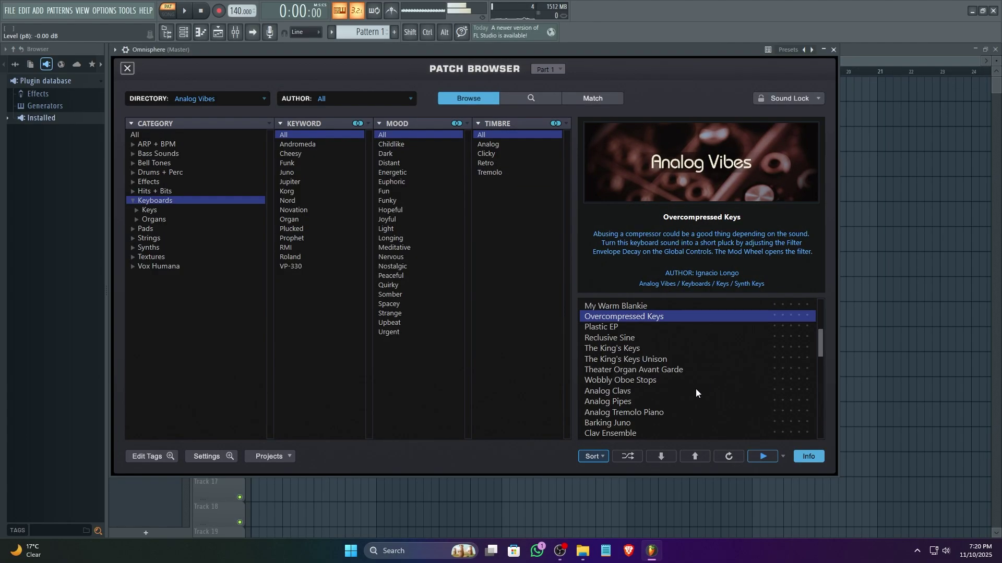
Audition the Keyboards patches Clav Ensemble, Clicky Organ Mellow, Compressed Poly Clavs and Drawbar Pad.
{"action": "scroll", "coordinate": [672, 389], "scroll_direction": "down", "scroll_amount": 2}
{"action": "left_click", "coordinate": [670, 391]}
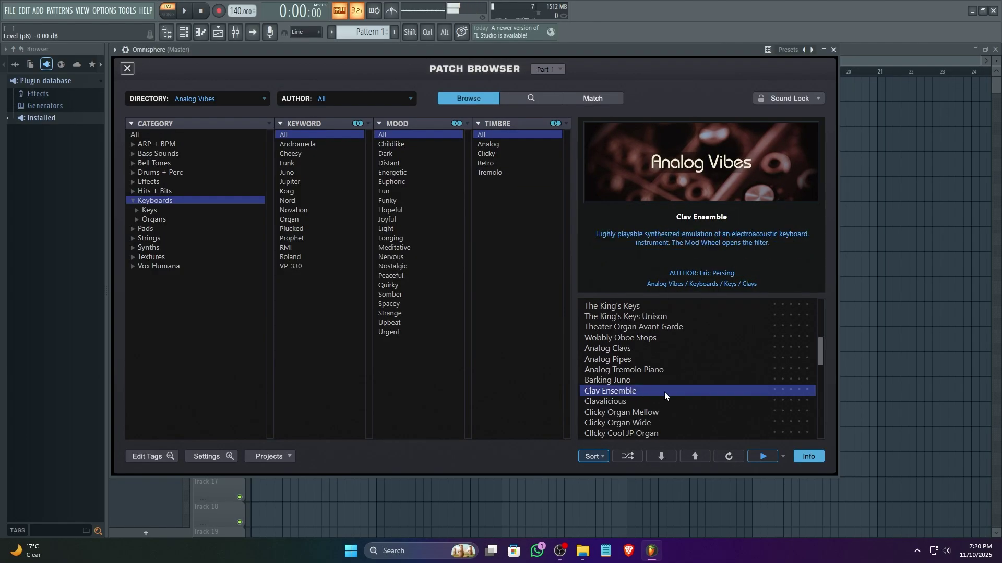
{"action": "scroll", "coordinate": [673, 388], "scroll_direction": "down", "scroll_amount": 2}
{"action": "left_click", "coordinate": [630, 353]}
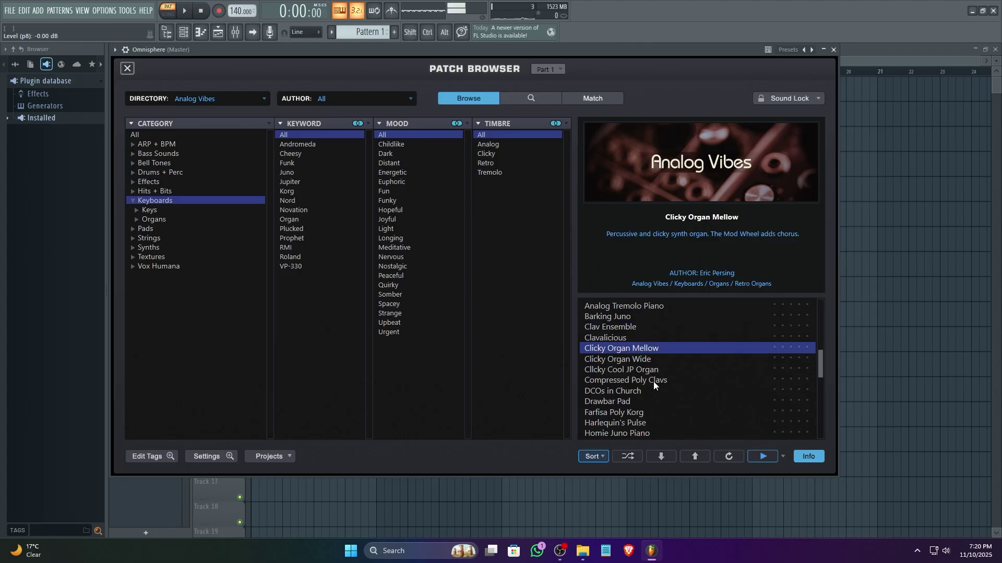
{"action": "left_click", "coordinate": [654, 381]}
{"action": "scroll", "coordinate": [653, 402], "scroll_direction": "down", "scroll_amount": 2}
{"action": "left_click", "coordinate": [622, 350]}
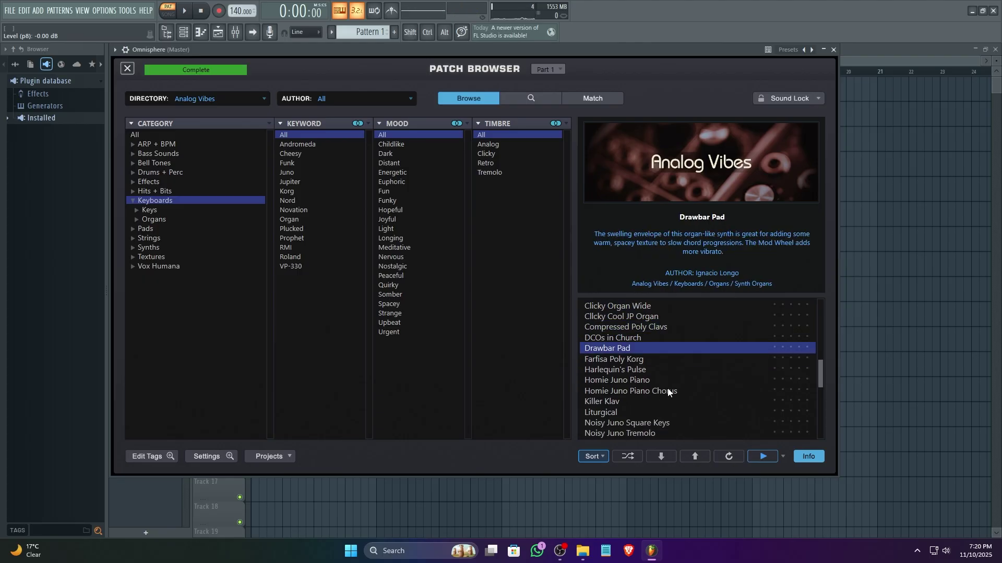
Audition the Keyboards patches Homie Juno Piano, Homie Juno Piano Chorus, Killer Klav, Tube Keys RMI Brite and Ye olde Sync Organ.
{"action": "scroll", "coordinate": [680, 400], "scroll_direction": "down", "scroll_amount": 1}
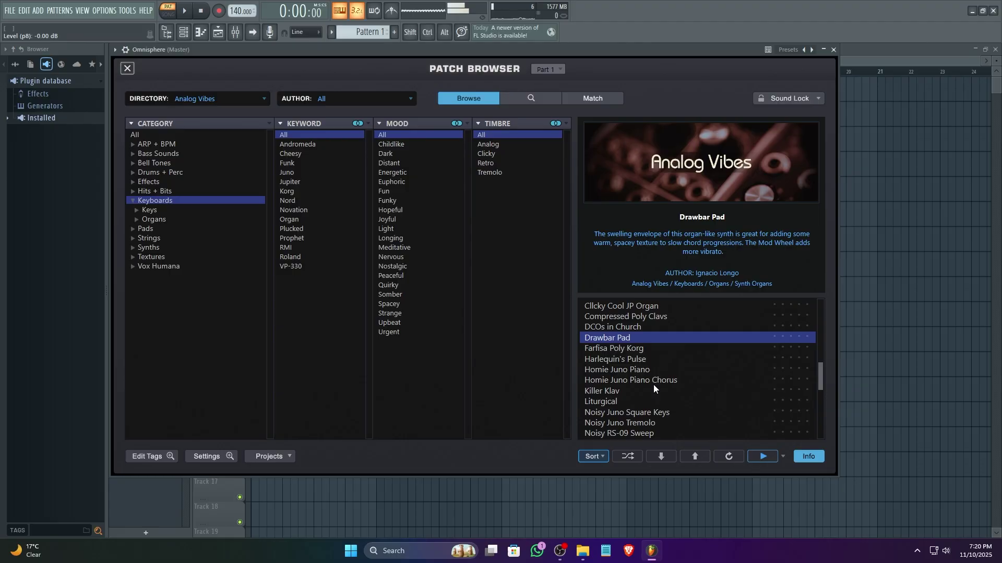
{"action": "left_click", "coordinate": [646, 371]}
{"action": "left_click", "coordinate": [674, 383]}
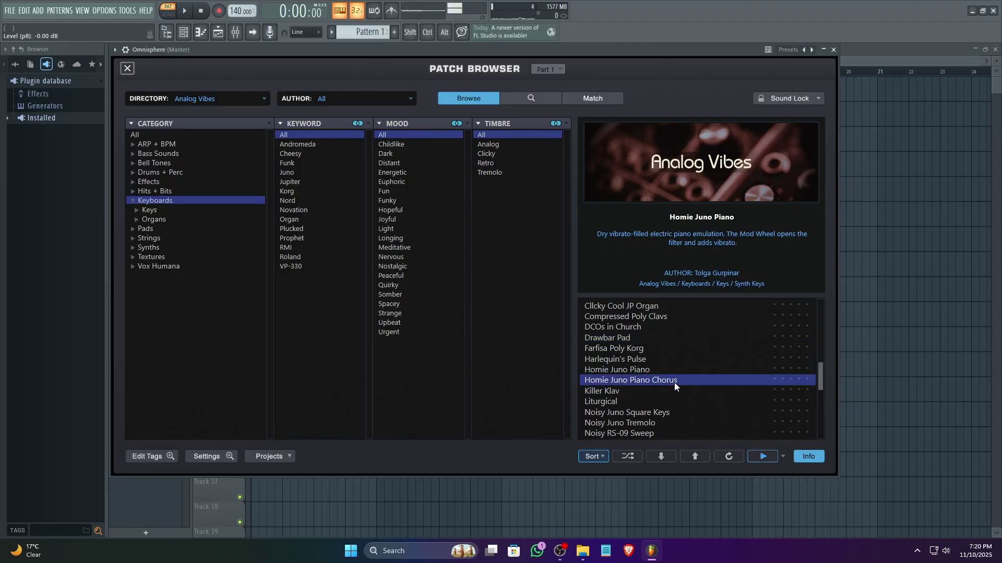
{"action": "left_click", "coordinate": [699, 391]}
{"action": "scroll", "coordinate": [719, 399], "scroll_direction": "down", "scroll_amount": 12}
{"action": "left_click", "coordinate": [642, 391]}
{"action": "scroll", "coordinate": [642, 392], "scroll_direction": "down", "scroll_amount": 5}
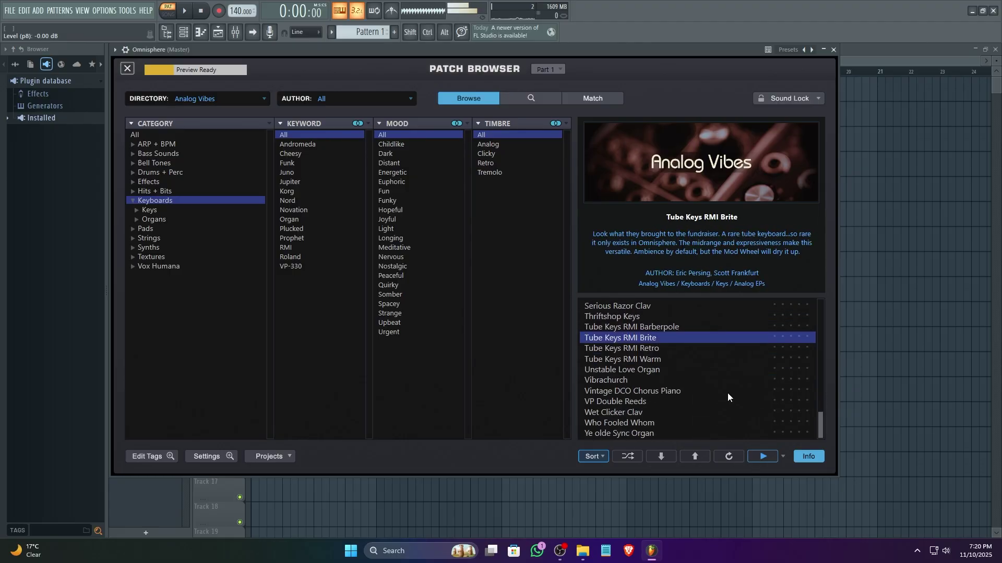
{"action": "left_click", "coordinate": [613, 431]}
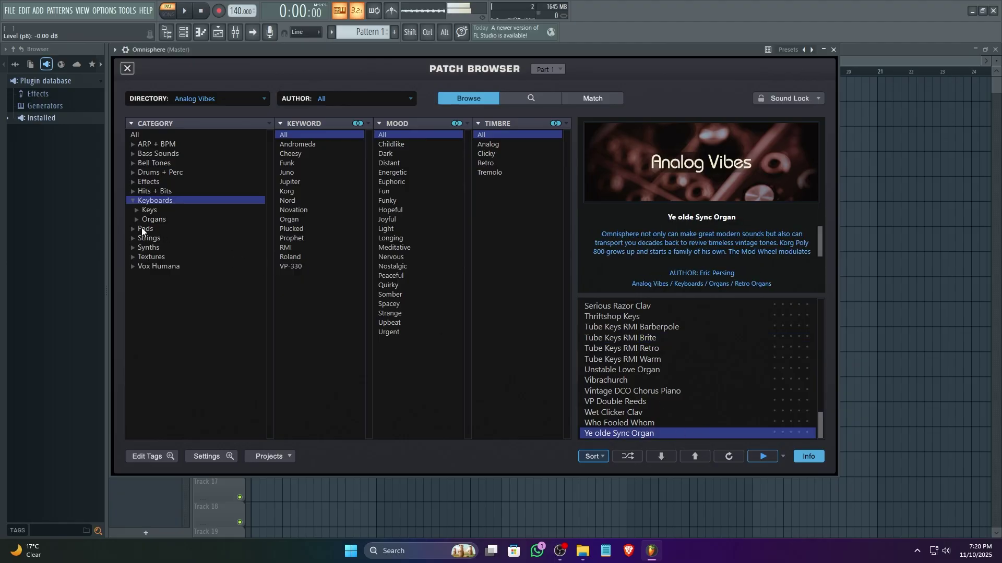
Audition Analogue '80s Soundtrack from Pads, and Bending VP Strings, Hyrulian Synth Violin and Epic Vintage Ensemble Strings from Strings.
{"action": "left_click", "coordinate": [172, 229]}
{"action": "left_click", "coordinate": [647, 306]}
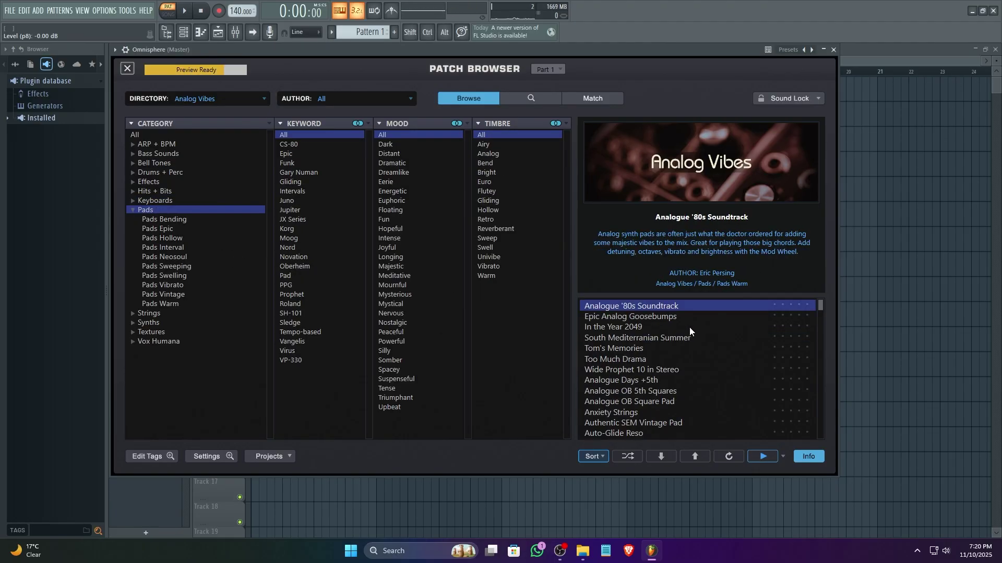
{"action": "left_click", "coordinate": [151, 315]}
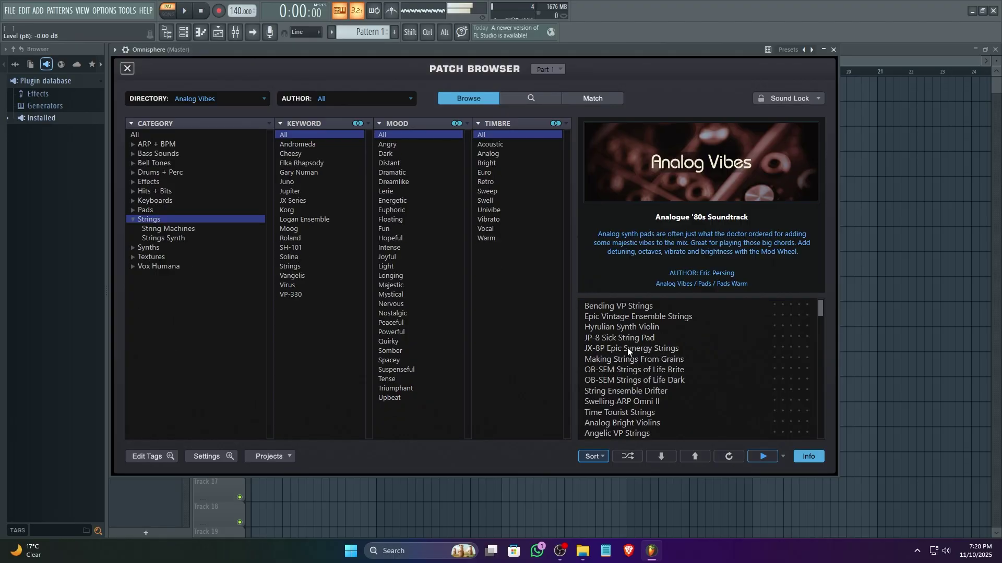
{"action": "left_click", "coordinate": [643, 306]}
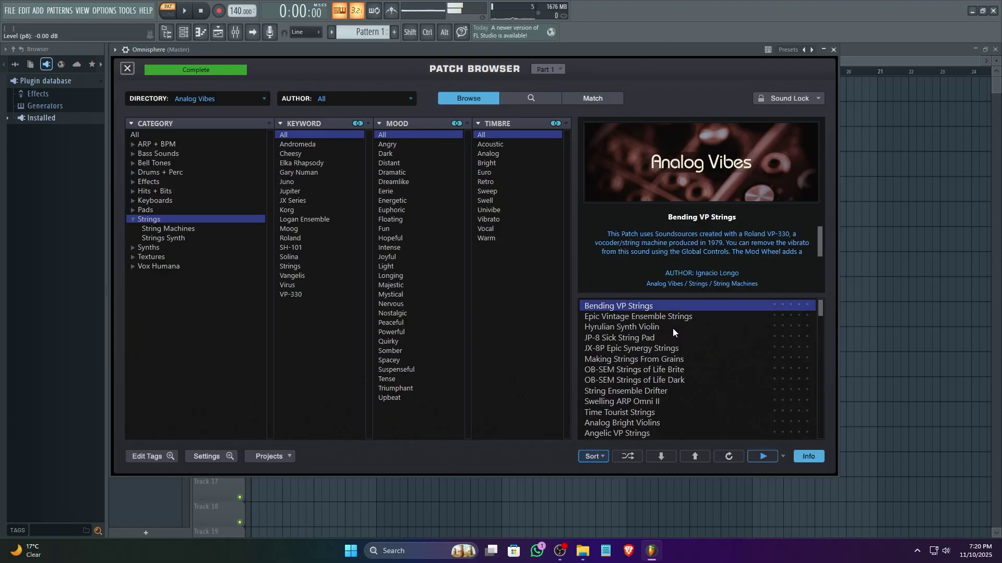
{"action": "left_click", "coordinate": [672, 328]}
{"action": "left_click", "coordinate": [674, 318]}
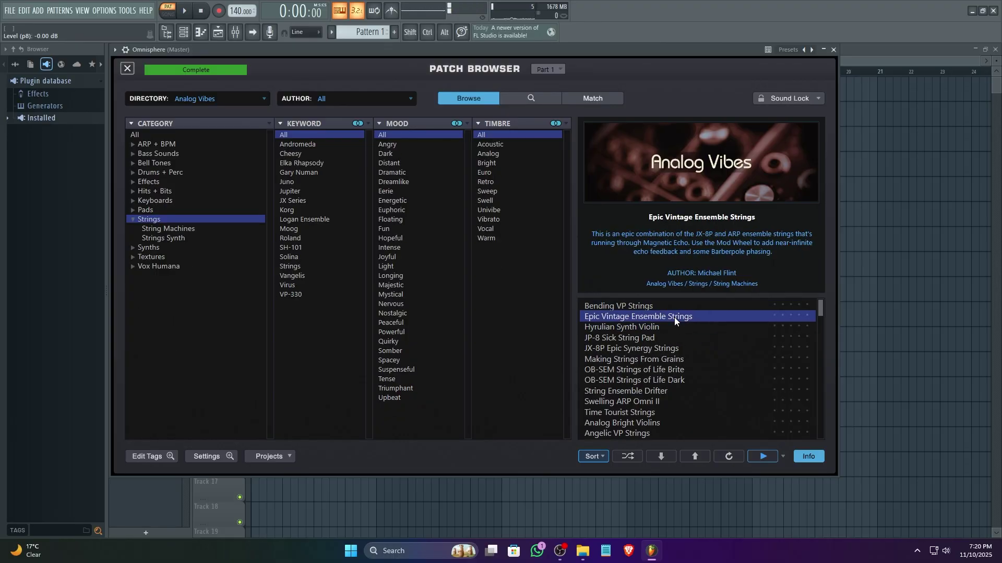
Audition JX-8P Epic Synergy Strings, Making Strings From Grains, both OB-SEM Strings of Life patches, Swelling ARP Omni II and Angelic VP Strings.
{"action": "left_click", "coordinate": [669, 350]}
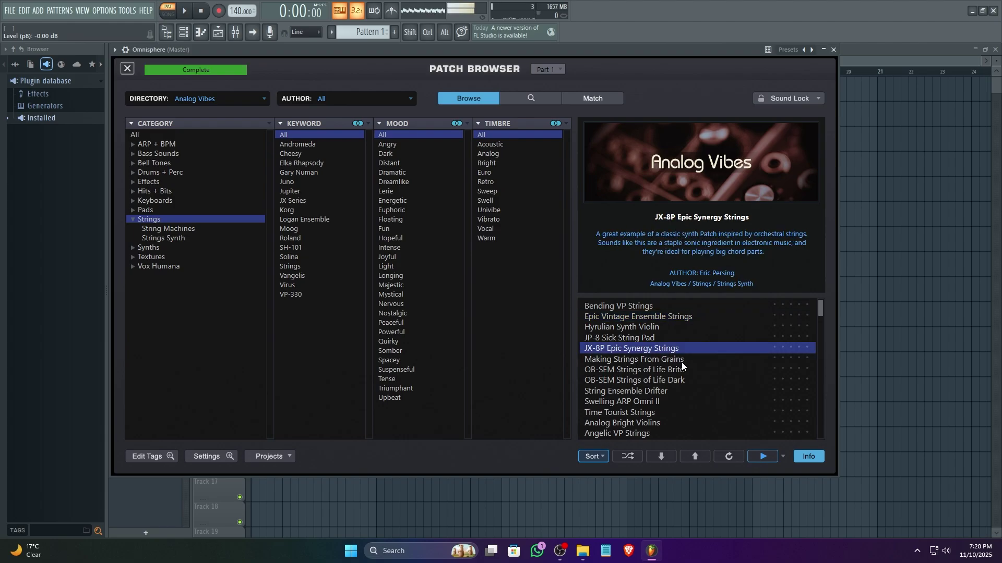
{"action": "left_click", "coordinate": [681, 361]}
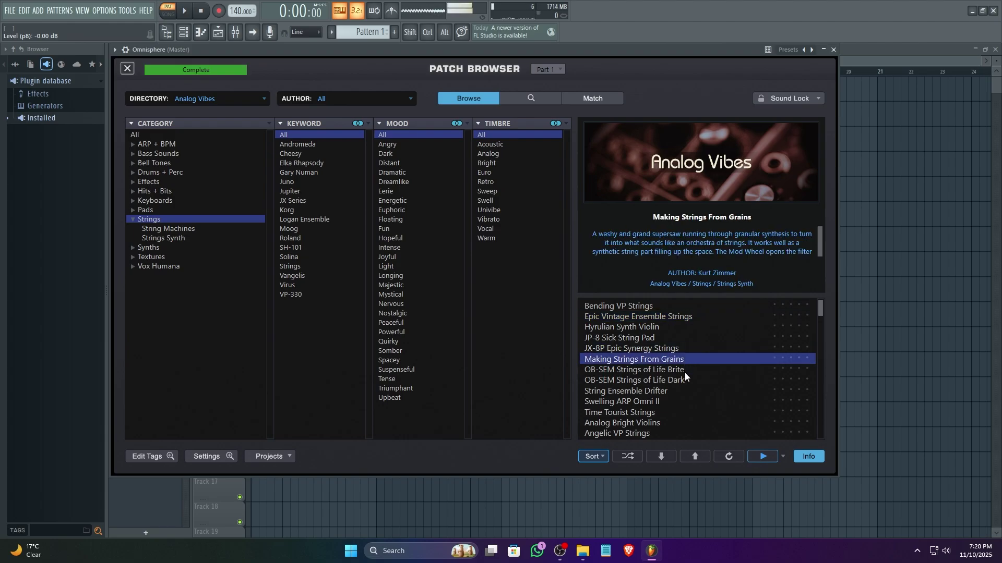
{"action": "left_click", "coordinate": [685, 372]}
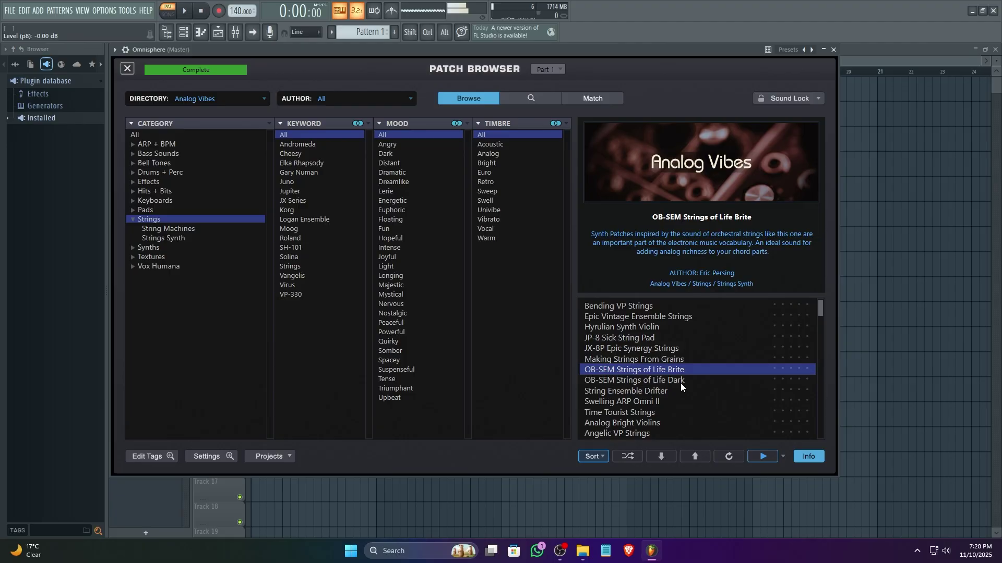
{"action": "left_click", "coordinate": [681, 382]}
{"action": "left_click", "coordinate": [650, 401]}
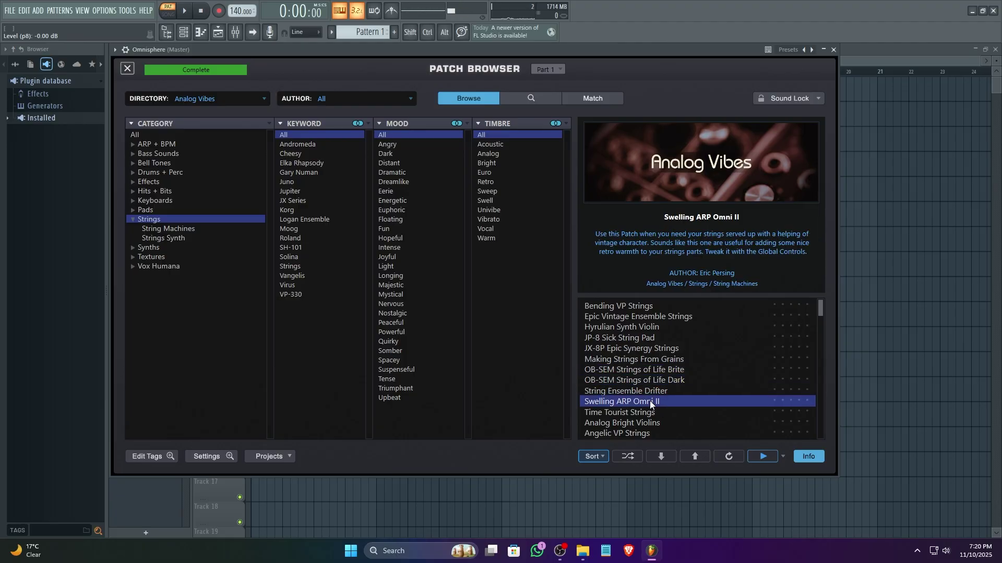
{"action": "left_click", "coordinate": [652, 431]}
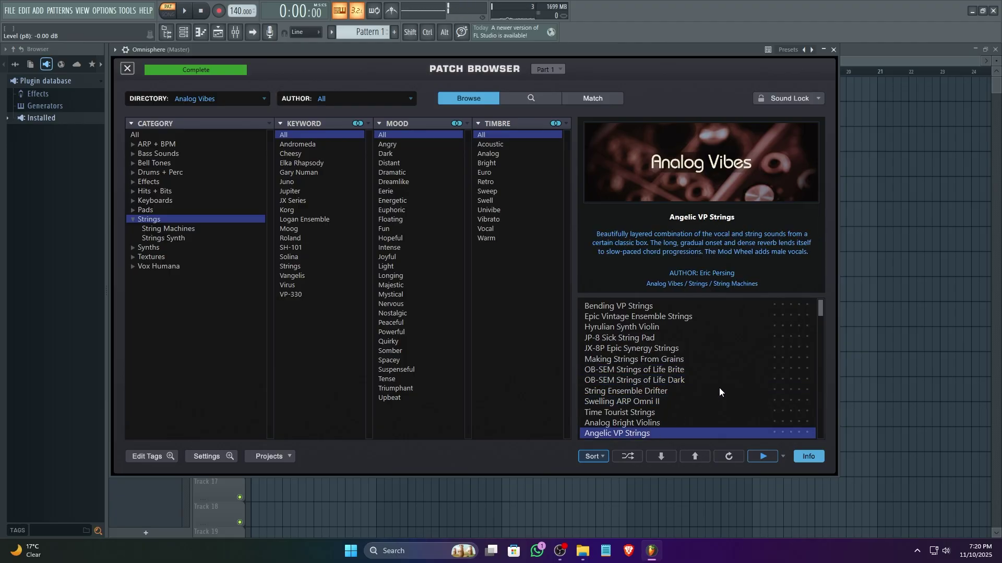
{"action": "scroll", "coordinate": [719, 387], "scroll_direction": "down", "scroll_amount": 3}
Browse the Synths category and audition C-Beams Glitter in the Dark, Neo Backwards Brass and Synclicle Deep Room Notes.
{"action": "left_click", "coordinate": [151, 248]}
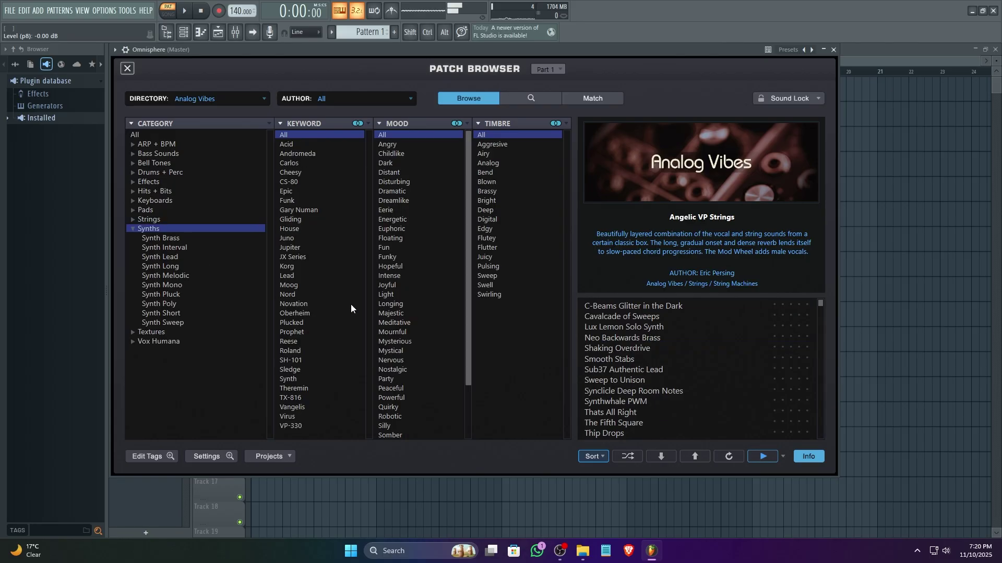
{"action": "left_click", "coordinate": [673, 308]}
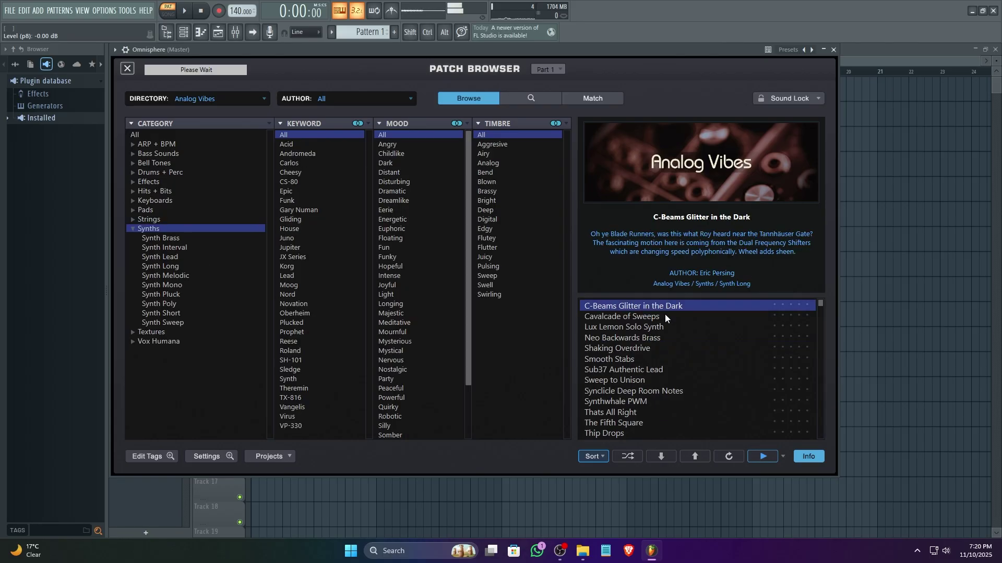
{"action": "left_click", "coordinate": [645, 337]}
{"action": "scroll", "coordinate": [680, 351], "scroll_direction": "down", "scroll_amount": 2}
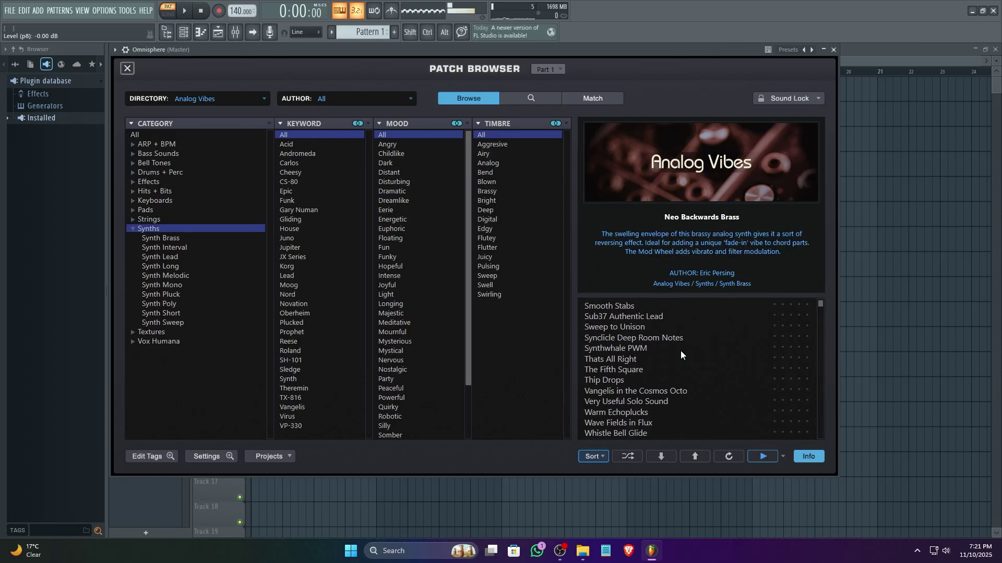
{"action": "left_click", "coordinate": [631, 339]}
{"action": "scroll", "coordinate": [694, 362], "scroll_direction": "down", "scroll_amount": 2}
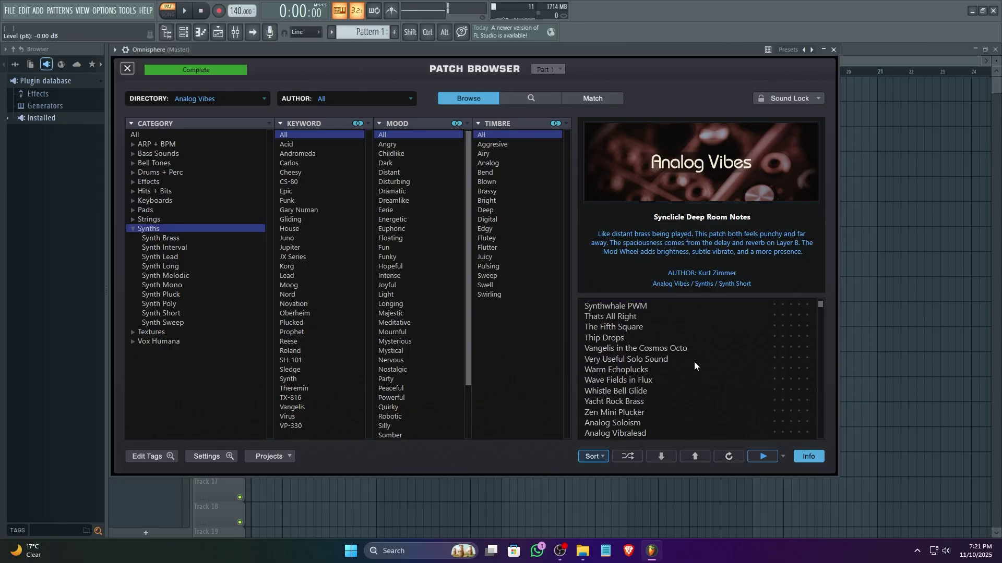
Audition the Synths patches Very Useful Solo Sound, Zen Mini Plucker and Blades of Brass.
{"action": "left_click", "coordinate": [641, 359]}
{"action": "scroll", "coordinate": [707, 362], "scroll_direction": "down", "scroll_amount": 2}
{"action": "left_click", "coordinate": [629, 360]}
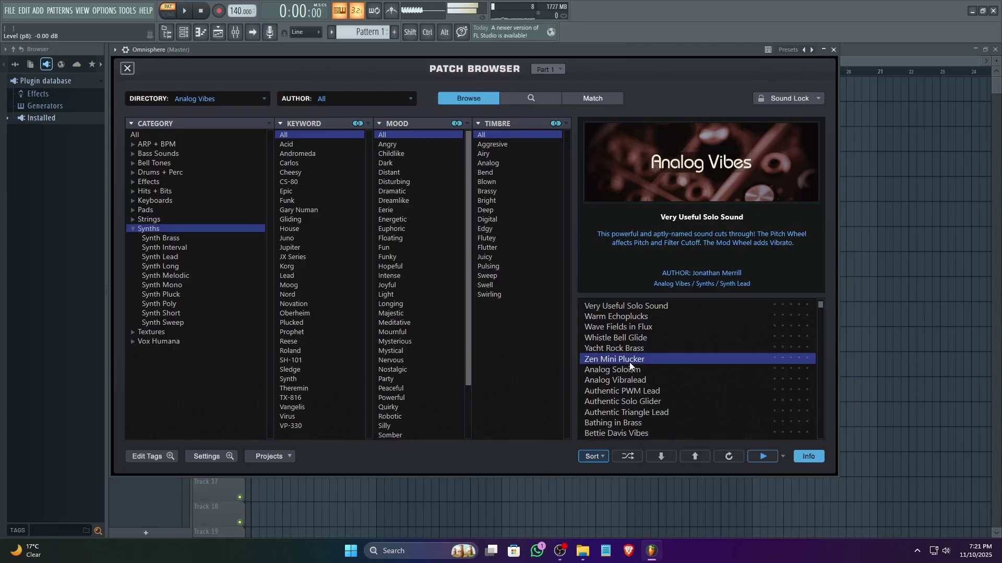
{"action": "scroll", "coordinate": [718, 365], "scroll_direction": "down", "scroll_amount": 2}
{"action": "left_click", "coordinate": [625, 400]}
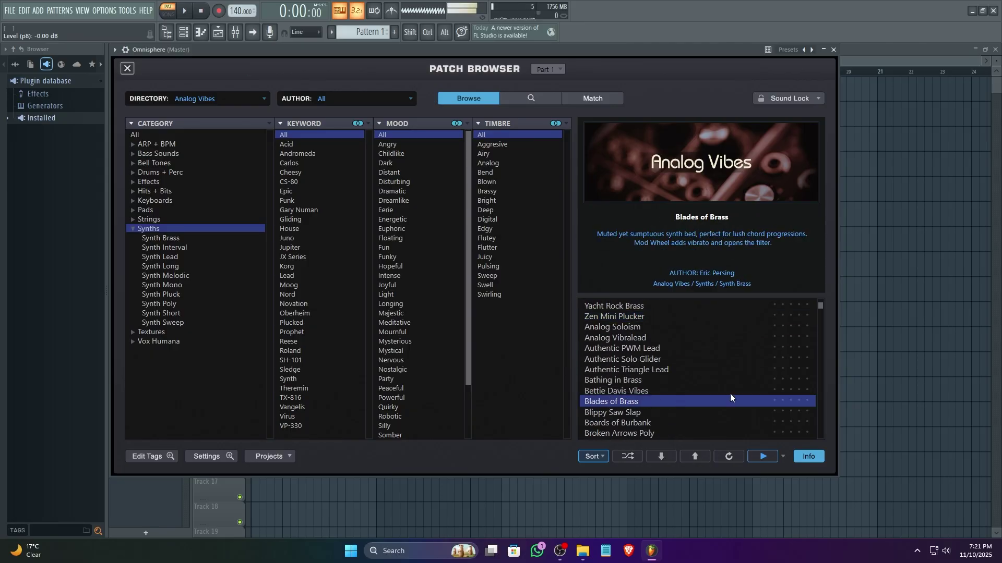
{"action": "scroll", "coordinate": [731, 394], "scroll_direction": "down", "scroll_amount": 1}
Browse the Textures category and audition Cells at Rest, Drama Wheel, Good Old Nights and Holding Vertigo.
{"action": "left_click", "coordinate": [155, 333]}
{"action": "left_click", "coordinate": [612, 359]}
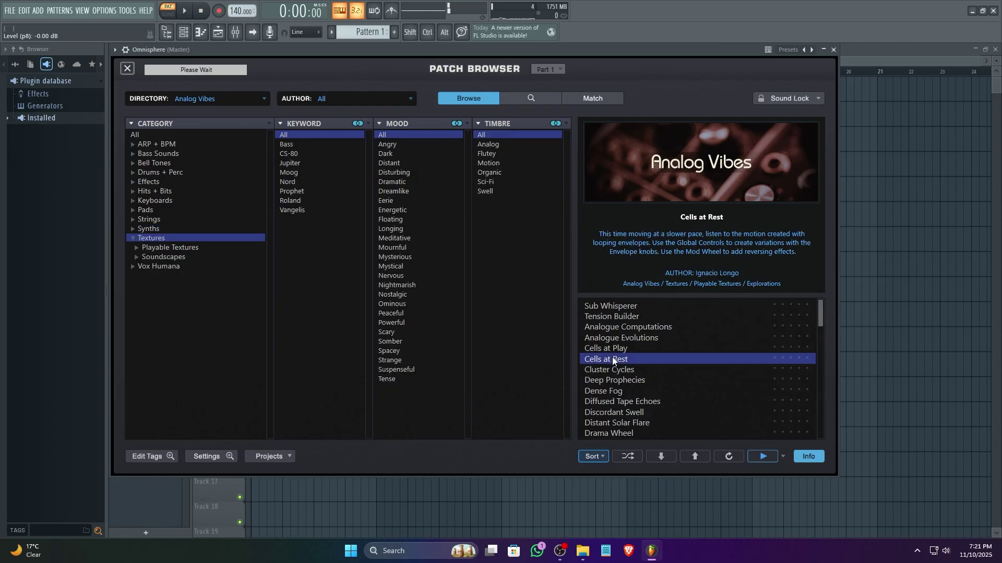
{"action": "left_click", "coordinate": [631, 432]}
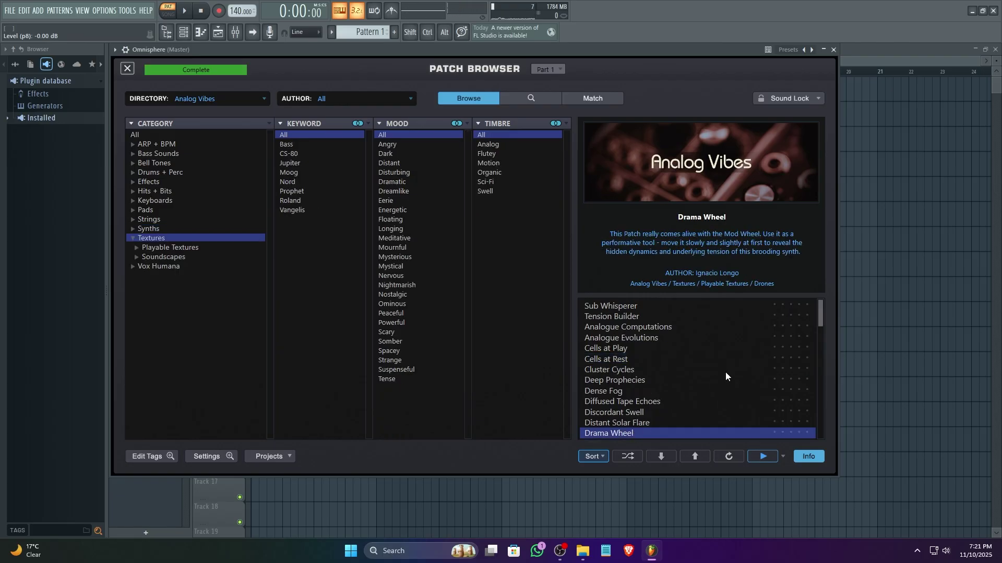
{"action": "scroll", "coordinate": [728, 371], "scroll_direction": "down", "scroll_amount": 2}
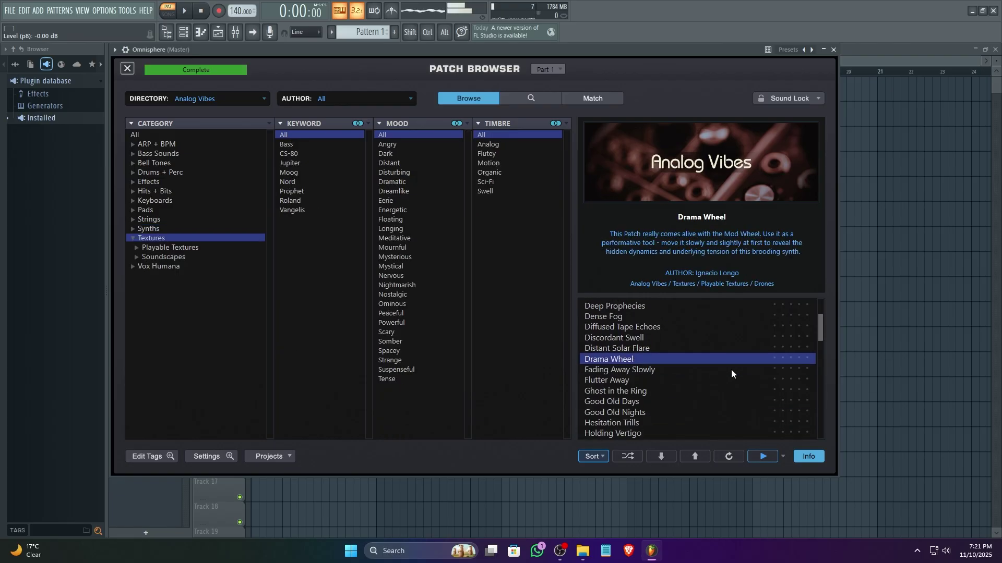
{"action": "left_click", "coordinate": [634, 413]}
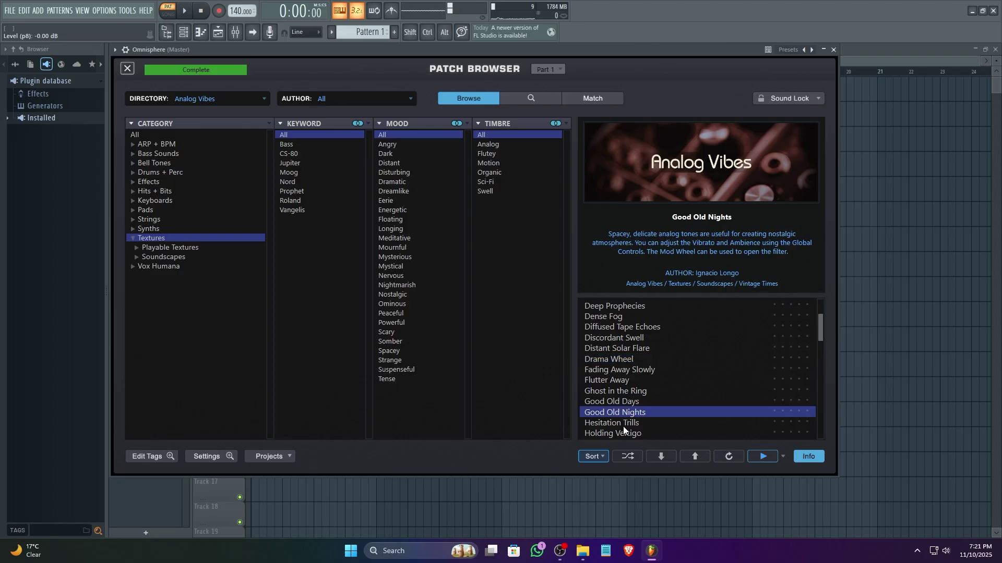
{"action": "left_click", "coordinate": [602, 433]}
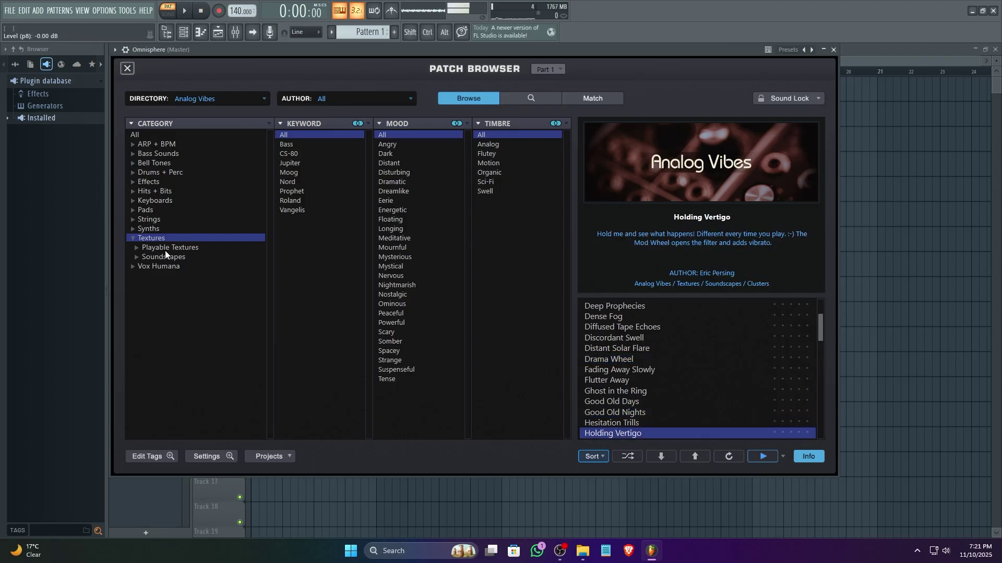
Browse the Vox Humana category and audition Angelic VP Ambience, System of Voices and Vocaloid 2000.
{"action": "left_click", "coordinate": [153, 266]}
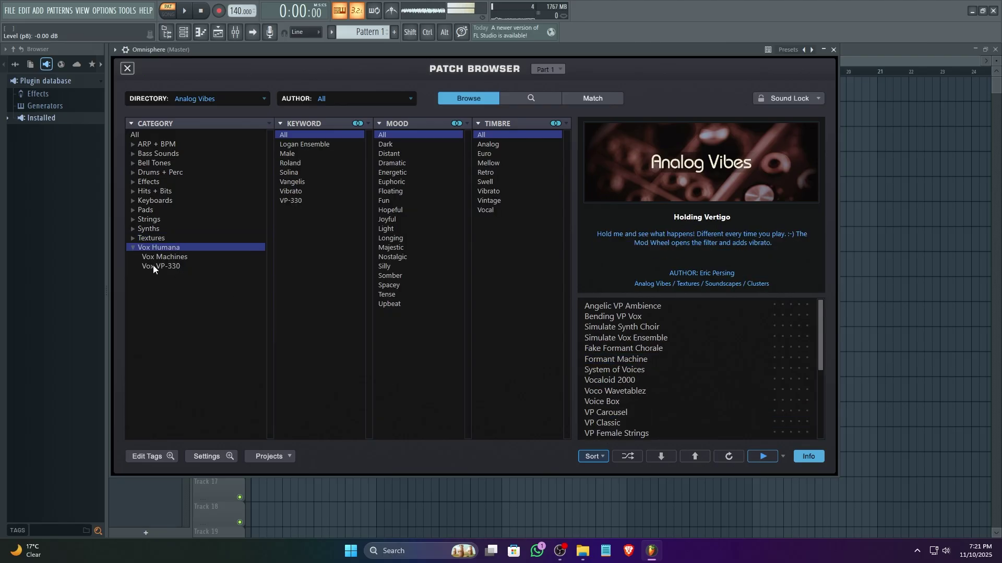
{"action": "left_click", "coordinate": [652, 306]}
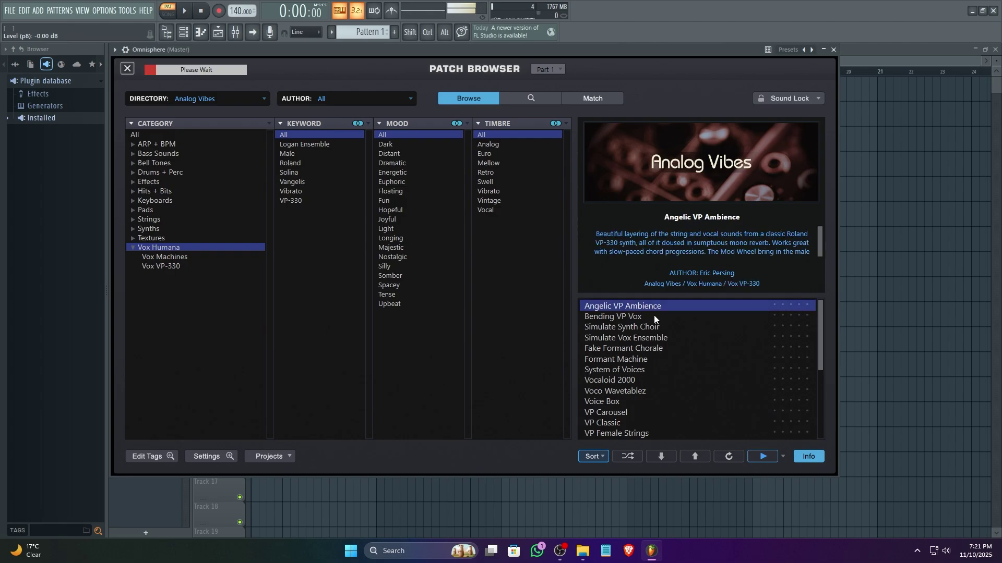
{"action": "left_click", "coordinate": [637, 370]}
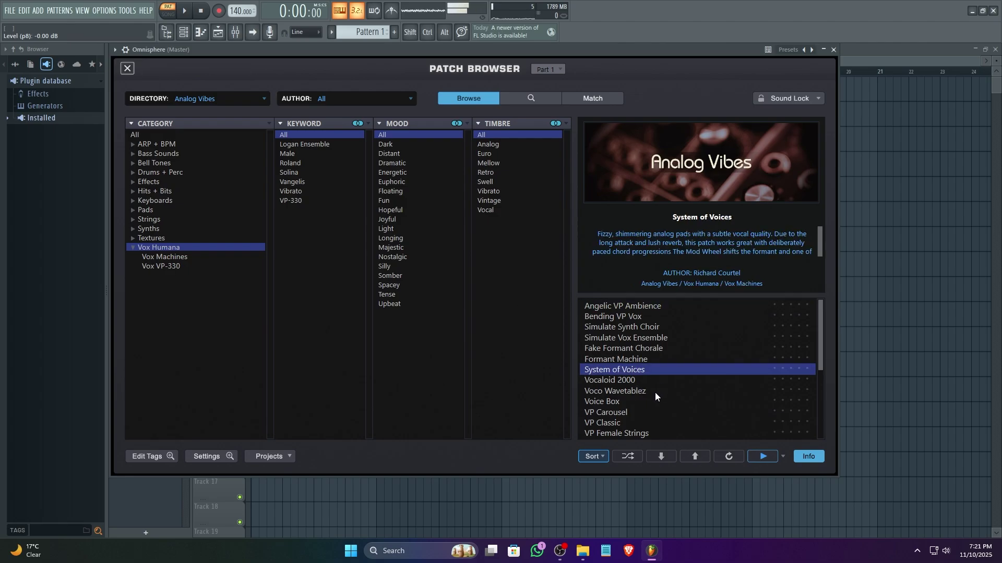
{"action": "scroll", "coordinate": [655, 392], "scroll_direction": "down", "scroll_amount": 5}
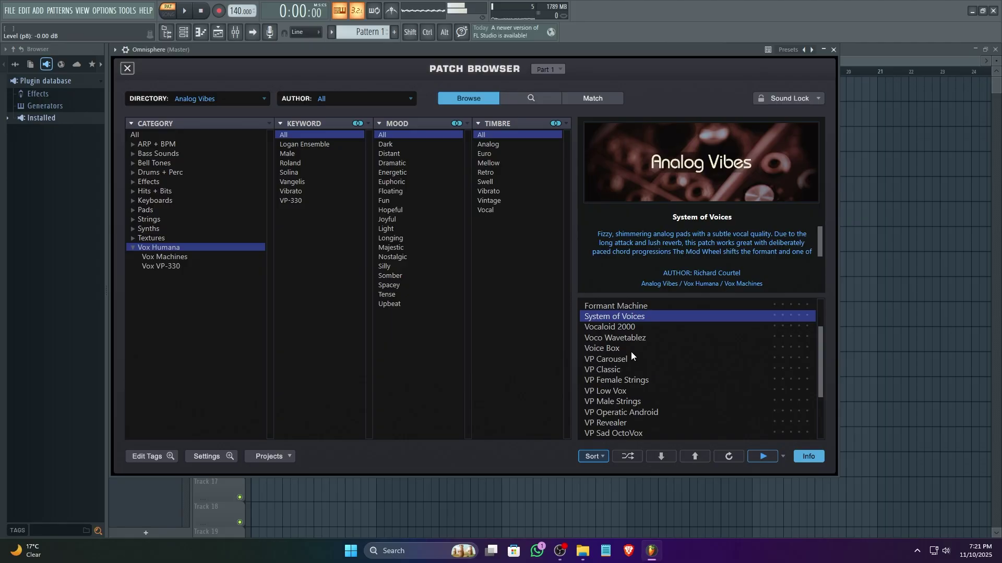
{"action": "left_click", "coordinate": [625, 325]}
Audition the Vox Humana patches VP Low Vox, VP-330 Full 8+4 Ensemble and VP String Choir.
{"action": "scroll", "coordinate": [669, 385], "scroll_direction": "down", "scroll_amount": 4}
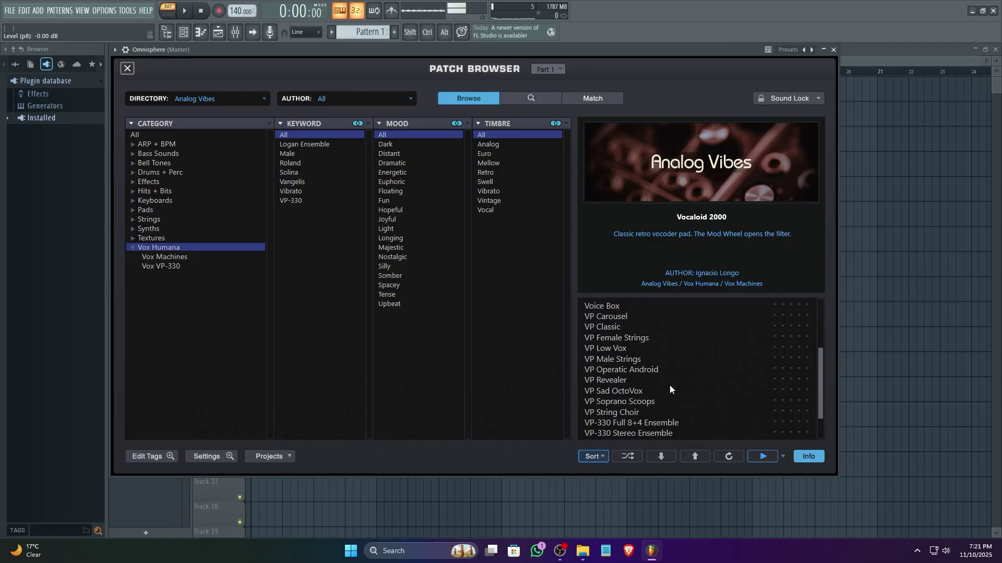
{"action": "left_click", "coordinate": [616, 349]}
{"action": "scroll", "coordinate": [671, 395], "scroll_direction": "down", "scroll_amount": 4}
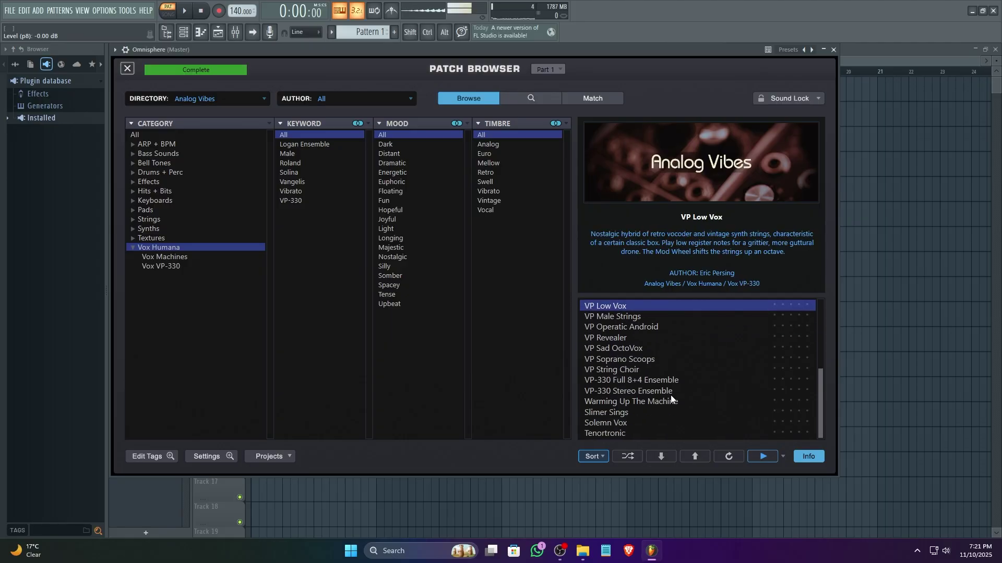
{"action": "left_click", "coordinate": [631, 380]}
{"action": "left_click", "coordinate": [630, 367]}
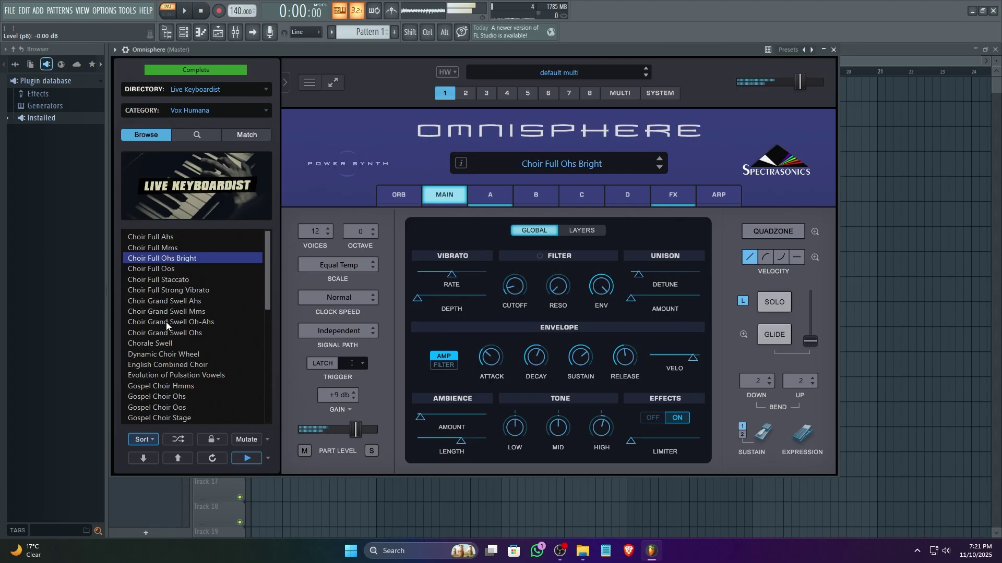
Audition Choir Grand Swell Oh-Ahs and English Combined Choir, plus Eighties Oberheim Pluck and Espresso CS String Stack from all Live Keyboardist categories.
{"action": "left_click", "coordinate": [166, 322]}
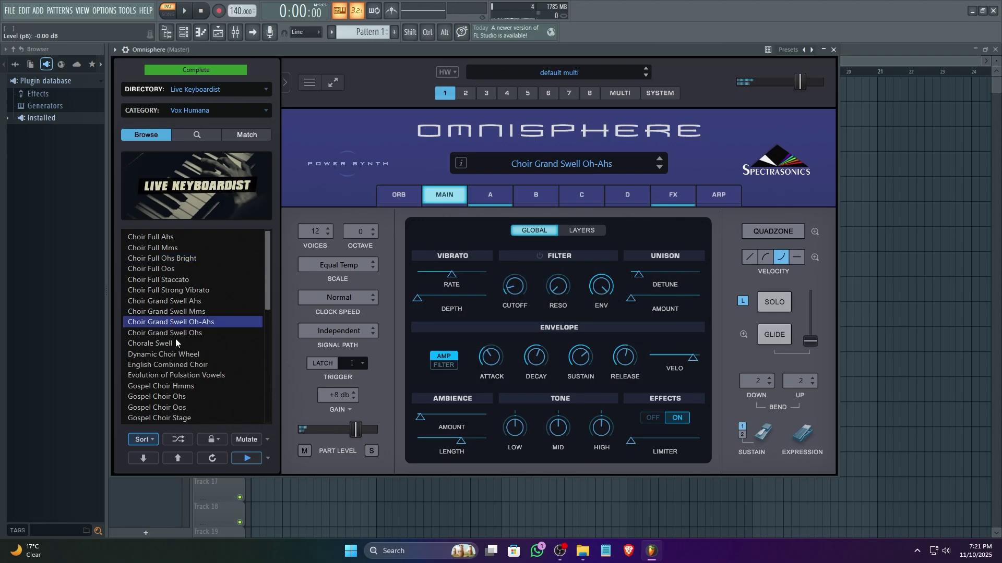
{"action": "left_click", "coordinate": [162, 365]}
{"action": "left_click", "coordinate": [211, 111]}
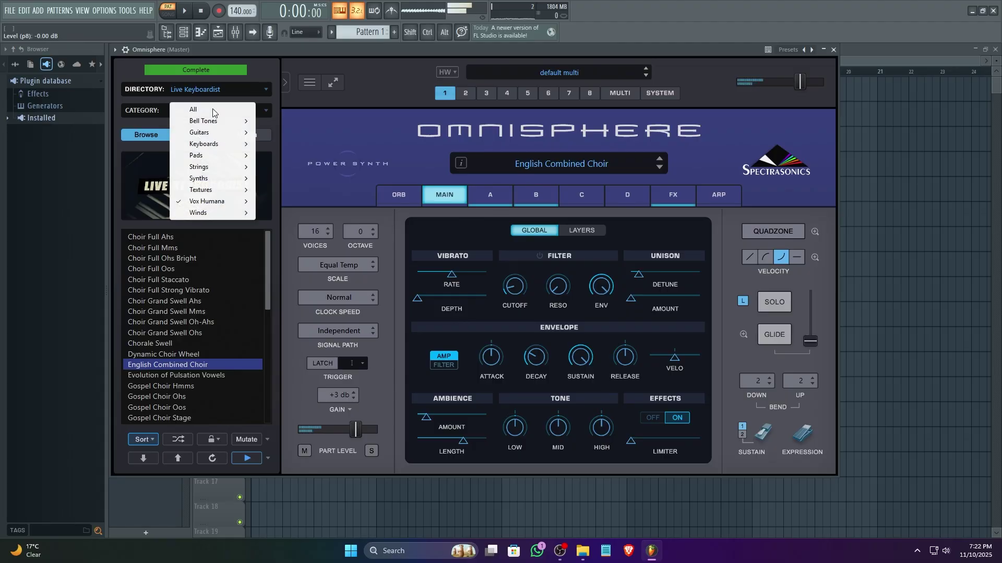
{"action": "left_click", "coordinate": [203, 109]}
{"action": "left_click", "coordinate": [184, 290]}
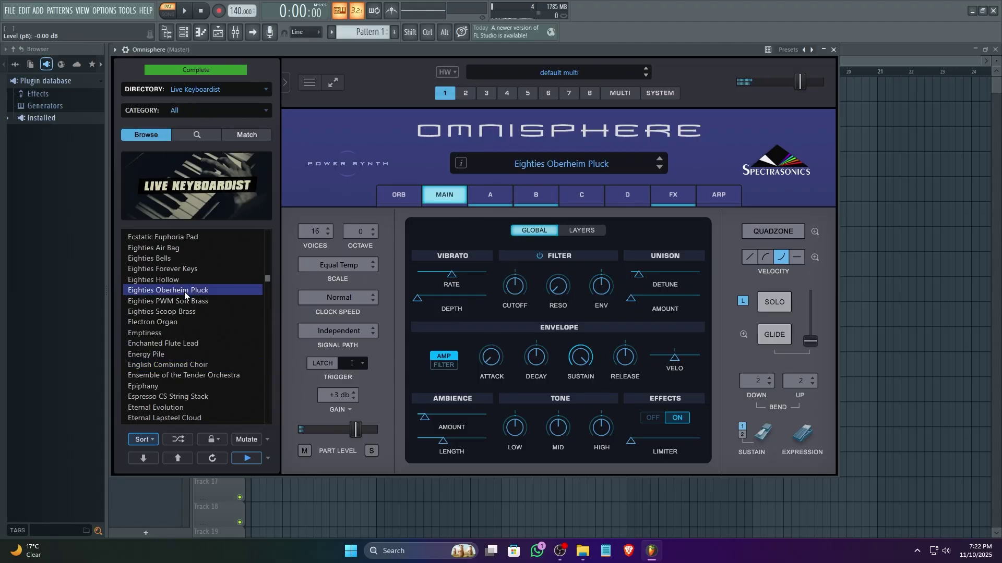
{"action": "left_click", "coordinate": [186, 397]}
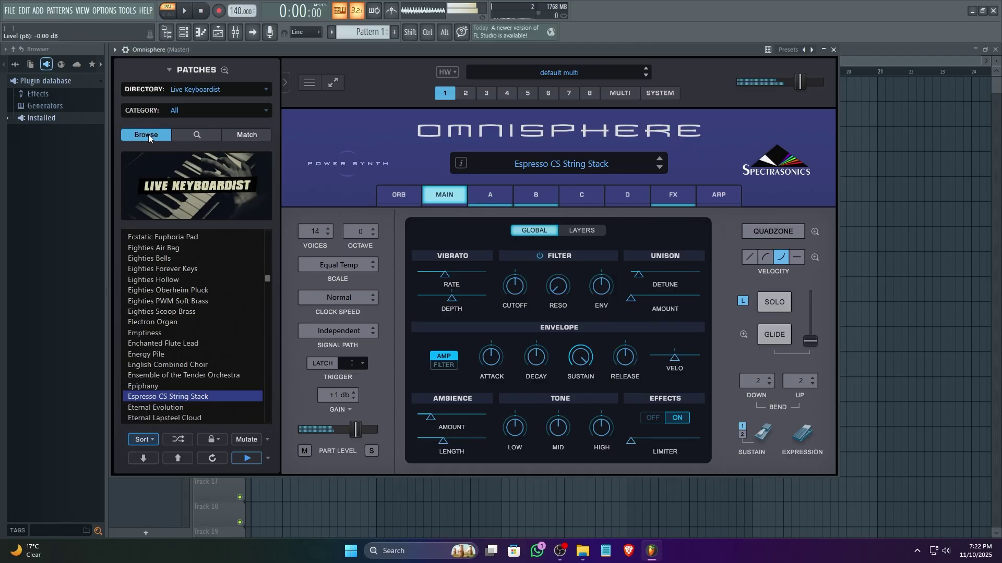
Show the patch search filters and audition the Live Keyboardist patches Europa Legs and Fading Away Tremolo.
{"action": "left_click", "coordinate": [178, 134]}
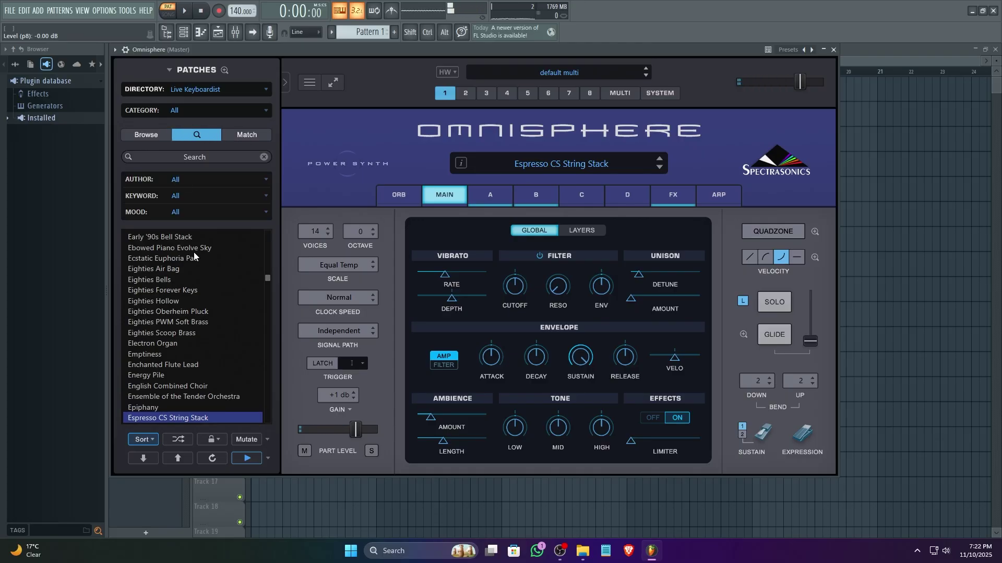
{"action": "scroll", "coordinate": [204, 327], "scroll_direction": "down", "scroll_amount": 3}
{"action": "left_click", "coordinate": [162, 419]}
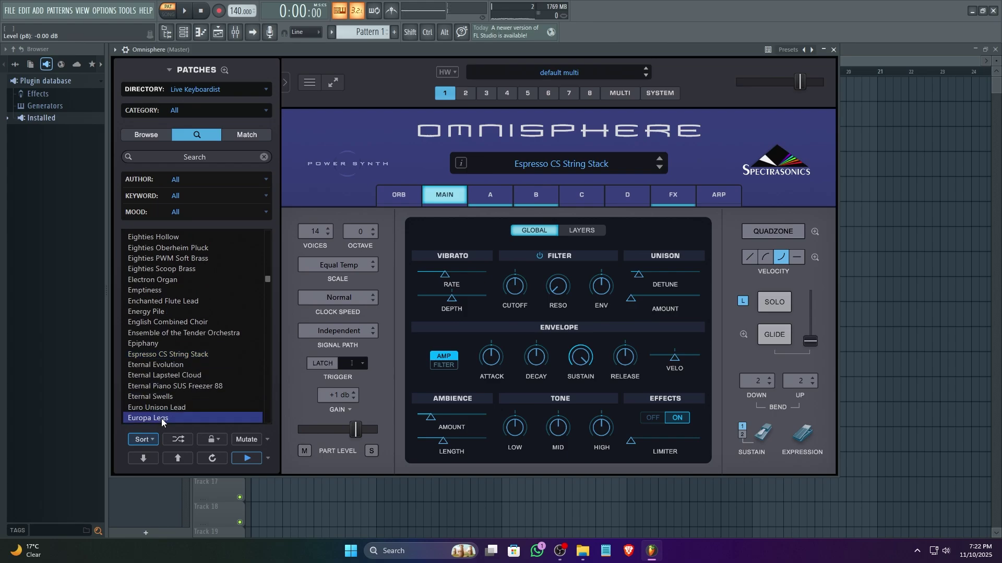
{"action": "scroll", "coordinate": [201, 343], "scroll_direction": "down", "scroll_amount": 1}
{"action": "scroll", "coordinate": [201, 343], "scroll_direction": "down", "scroll_amount": 3}
{"action": "left_click", "coordinate": [164, 375]}
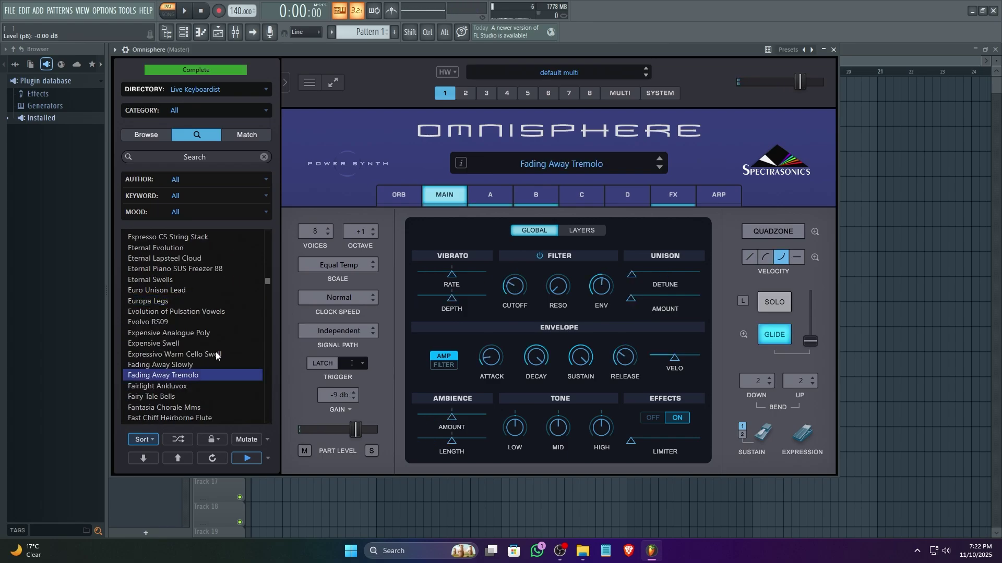
{"action": "scroll", "coordinate": [233, 324], "scroll_direction": "down", "scroll_amount": 2}
{"action": "scroll", "coordinate": [232, 324], "scroll_direction": "down", "scroll_amount": 3}
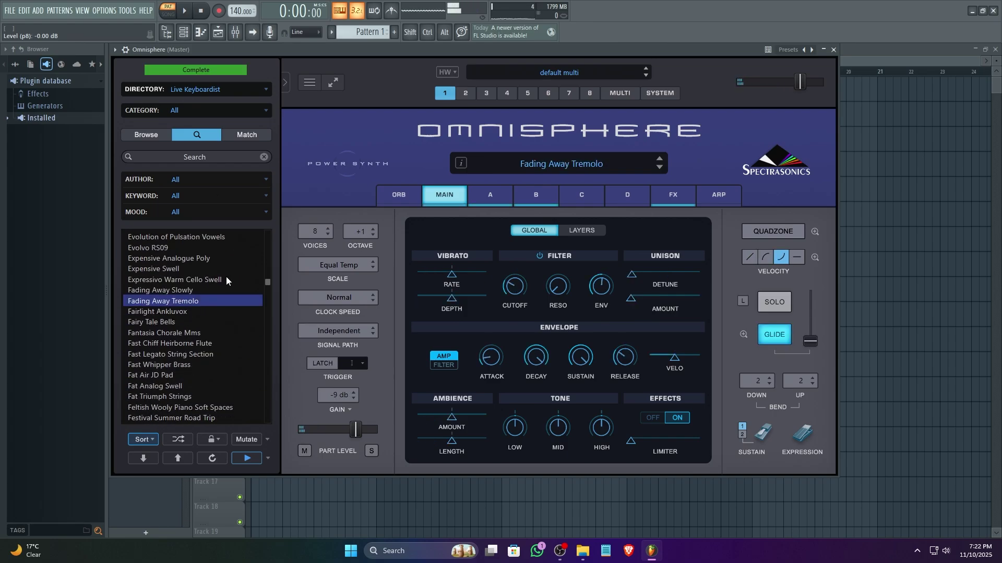
Switch the patch directory to Vocal Collection and audition Boy Soloist Lulus Wheel and Boys Choir Latin Wheel.
{"action": "left_click", "coordinate": [193, 89]}
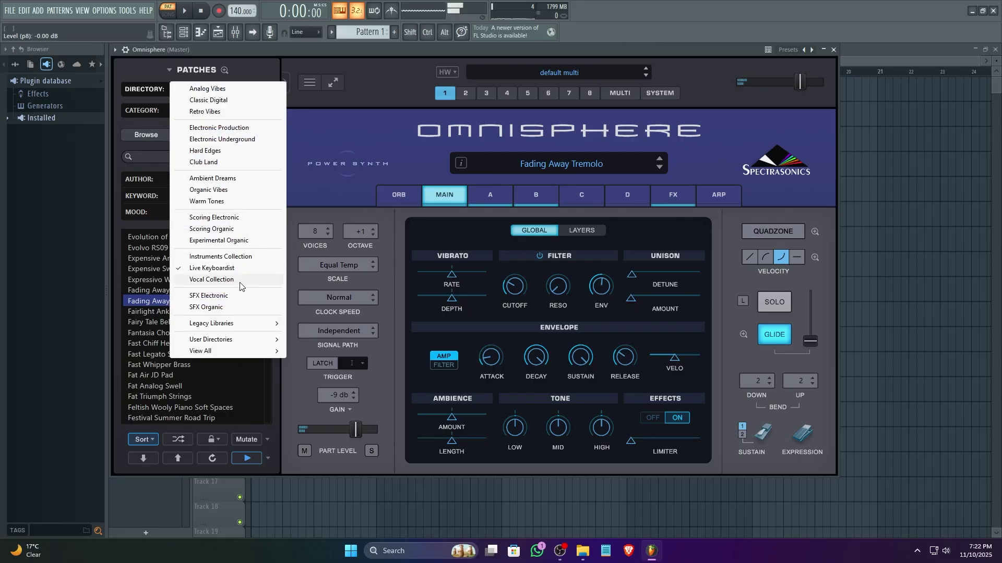
{"action": "mouse_move", "coordinate": [211, 352]}
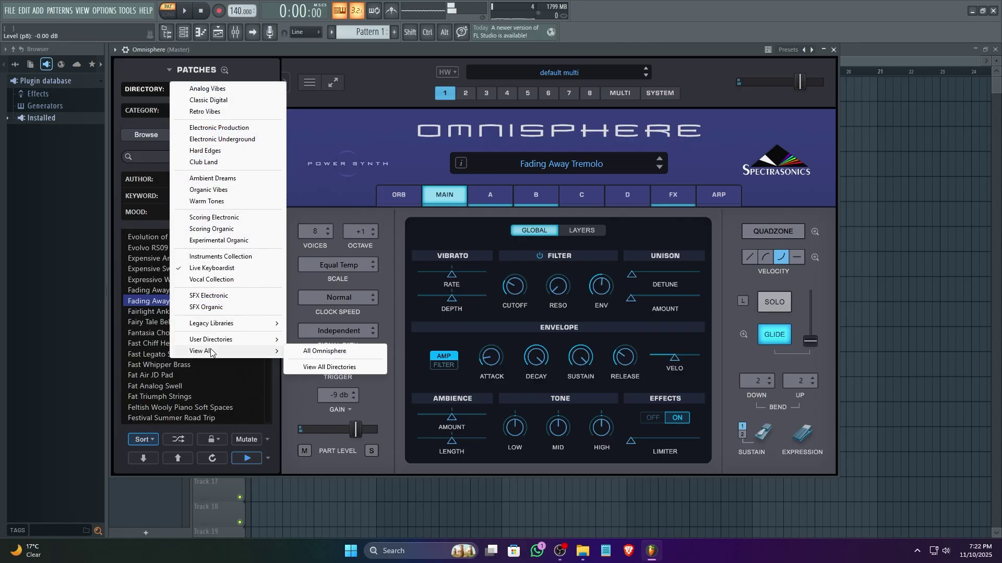
{"action": "left_click", "coordinate": [246, 281]}
{"action": "left_click", "coordinate": [189, 258]}
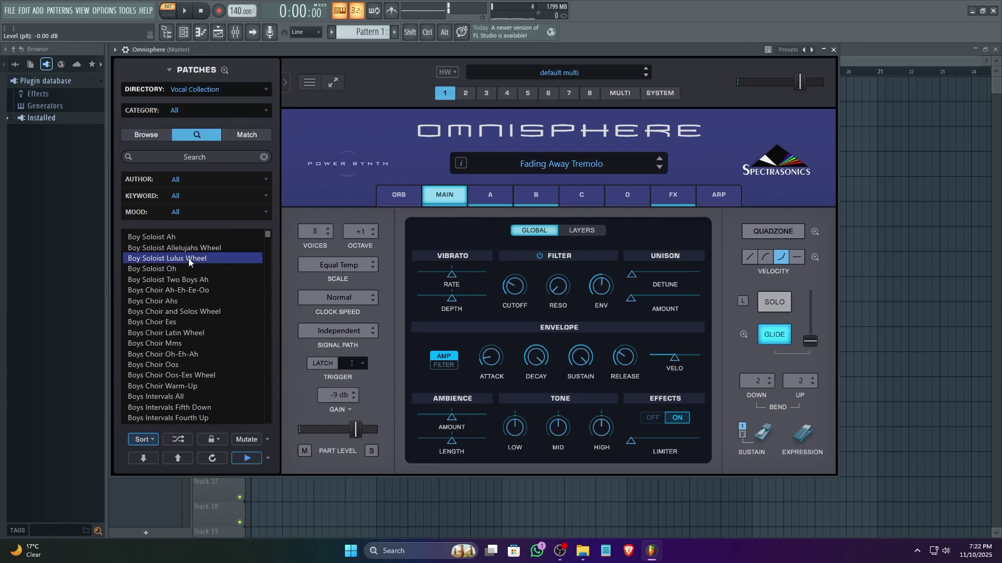
{"action": "left_click", "coordinate": [173, 333]}
Audition the Vocal Collection patches Boys Choir Warm-Up, Boys Multiphrase Kyrie and Choir Full Swell Ahs.
{"action": "scroll", "coordinate": [159, 365], "scroll_direction": "down", "scroll_amount": 2}
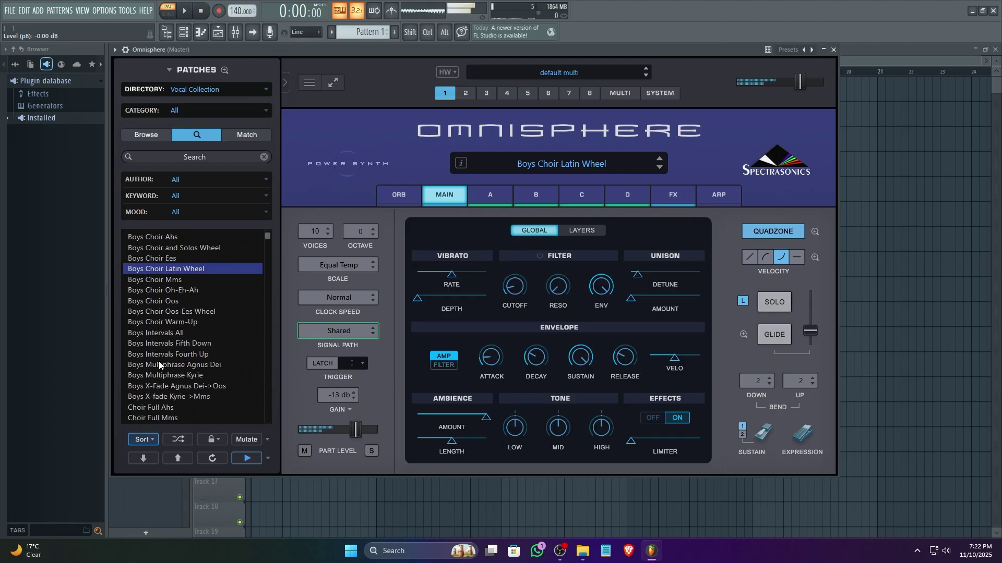
{"action": "left_click", "coordinate": [166, 324]}
{"action": "scroll", "coordinate": [166, 344], "scroll_direction": "down", "scroll_amount": 2}
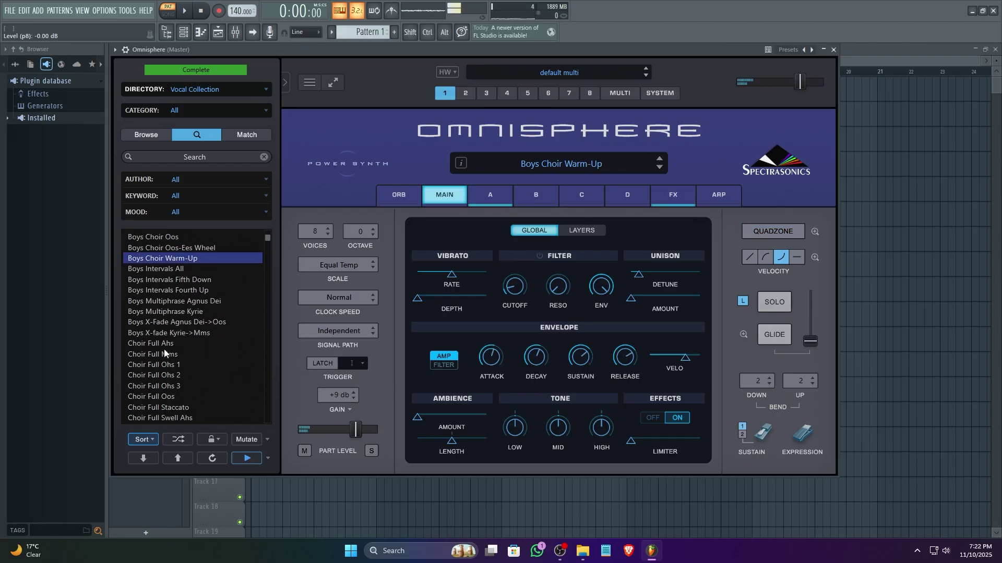
{"action": "left_click", "coordinate": [164, 313]}
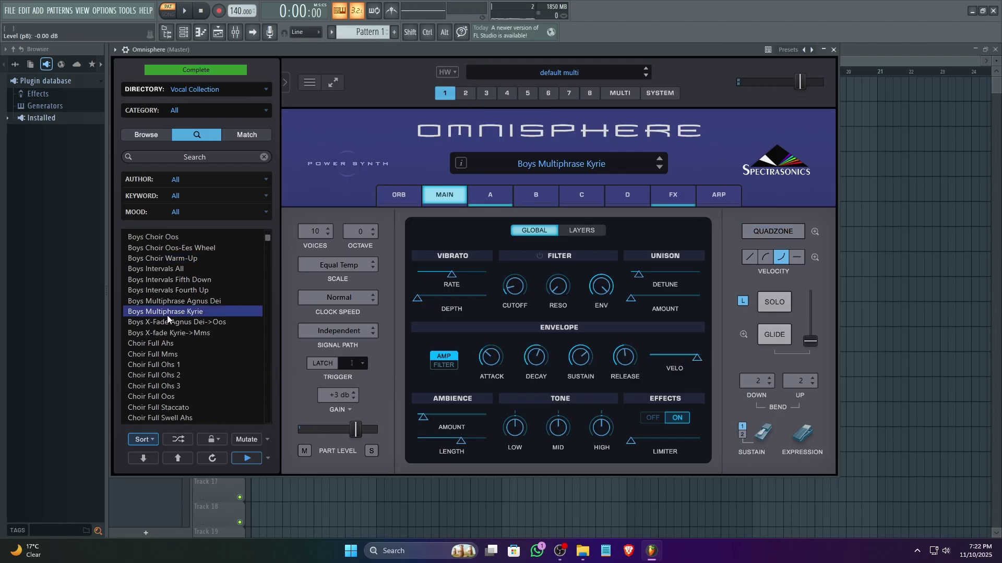
{"action": "scroll", "coordinate": [167, 346], "scroll_direction": "down", "scroll_amount": 2}
{"action": "left_click", "coordinate": [167, 346]}
Audition the Vocal Collection patches Choir Full Vibrato, Choir Men Ohs and Choir Women Ohs.
{"action": "scroll", "coordinate": [167, 346], "scroll_direction": "down", "scroll_amount": 3}
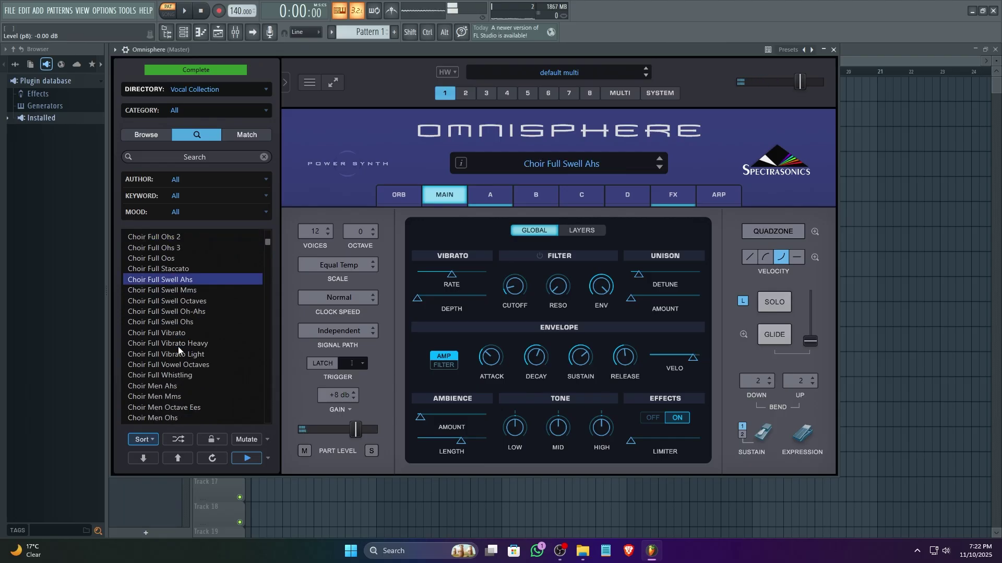
{"action": "left_click", "coordinate": [169, 301]}
{"action": "scroll", "coordinate": [179, 334], "scroll_direction": "down", "scroll_amount": 2}
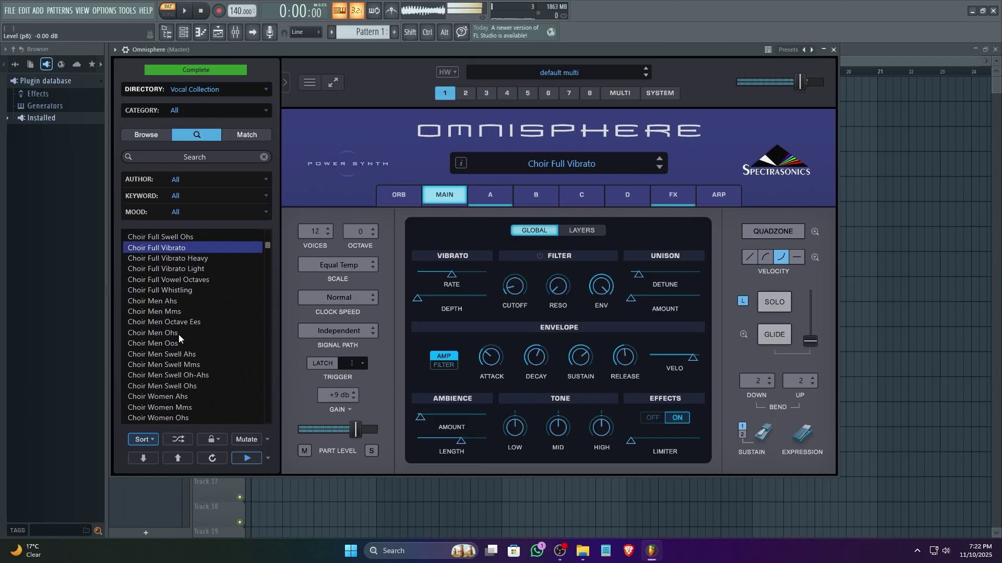
{"action": "left_click", "coordinate": [159, 322]}
{"action": "scroll", "coordinate": [183, 330], "scroll_direction": "down", "scroll_amount": 2}
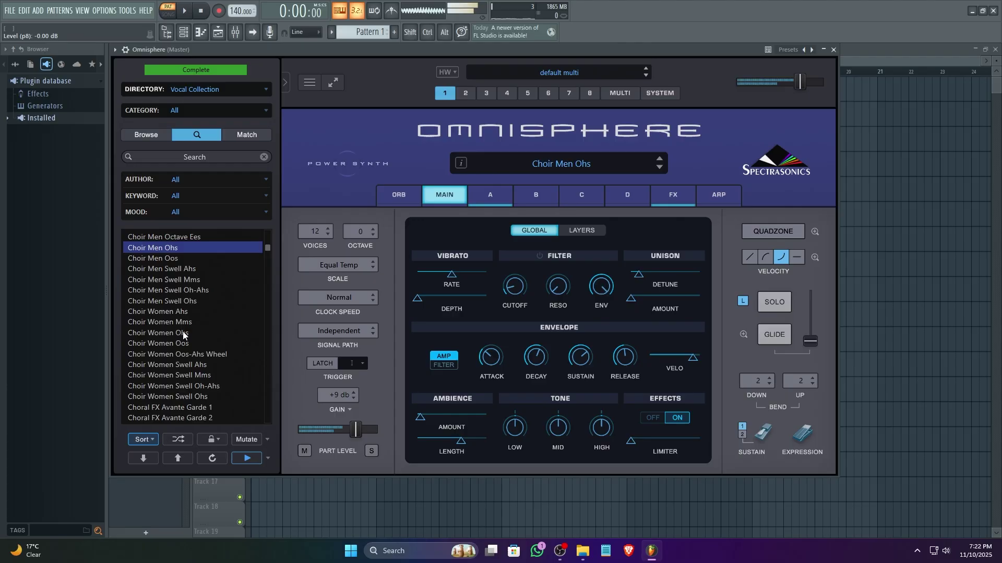
{"action": "left_click", "coordinate": [194, 333]}
Audition Choral FX Avante Garde 2, Choral FX Men Cluster Rev and Choral FX Miserere Octave 1.
{"action": "scroll", "coordinate": [194, 332], "scroll_direction": "down", "scroll_amount": 3}
{"action": "left_click", "coordinate": [193, 334]}
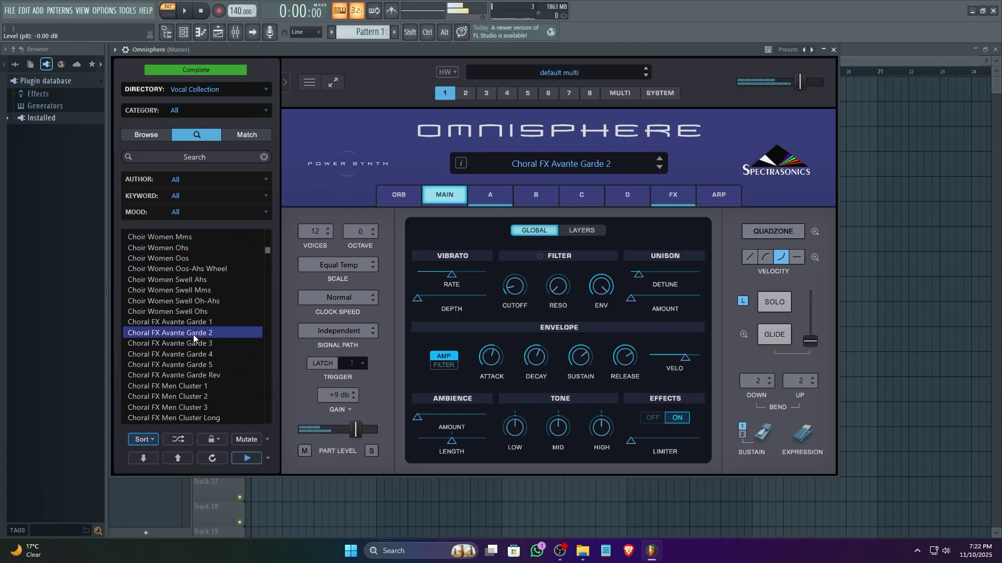
{"action": "scroll", "coordinate": [221, 339], "scroll_direction": "down", "scroll_amount": 3}
{"action": "left_click", "coordinate": [221, 339]}
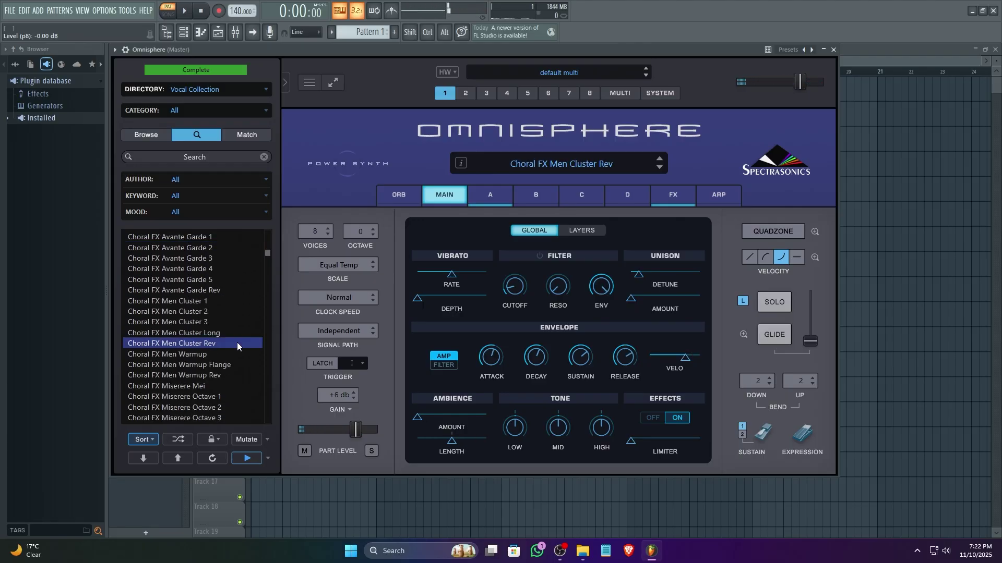
{"action": "scroll", "coordinate": [237, 343], "scroll_direction": "down", "scroll_amount": 3}
{"action": "left_click", "coordinate": [196, 324]}
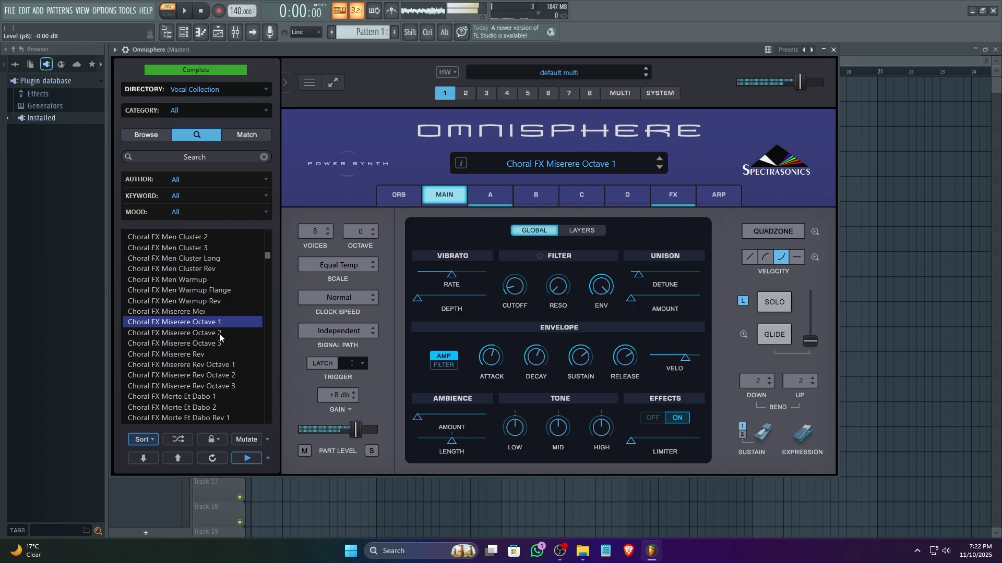
Audition Choral FX Morte Et Dabo 1, Choral FX Rounds Ending and Choral FX Women Swoops 1.
{"action": "scroll", "coordinate": [219, 333], "scroll_direction": "down", "scroll_amount": 2}
{"action": "left_click", "coordinate": [198, 334]}
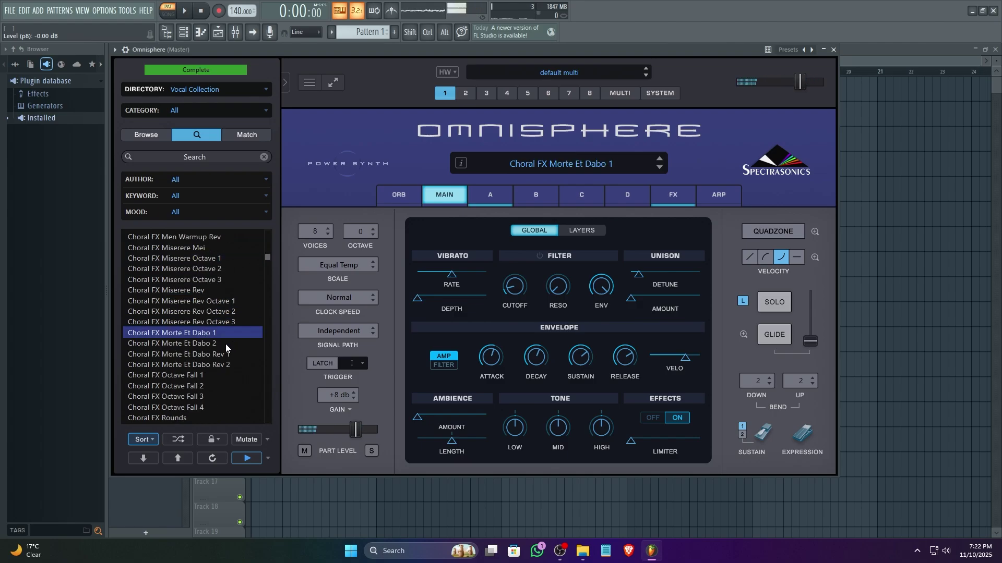
{"action": "scroll", "coordinate": [225, 345], "scroll_direction": "down", "scroll_amount": 2}
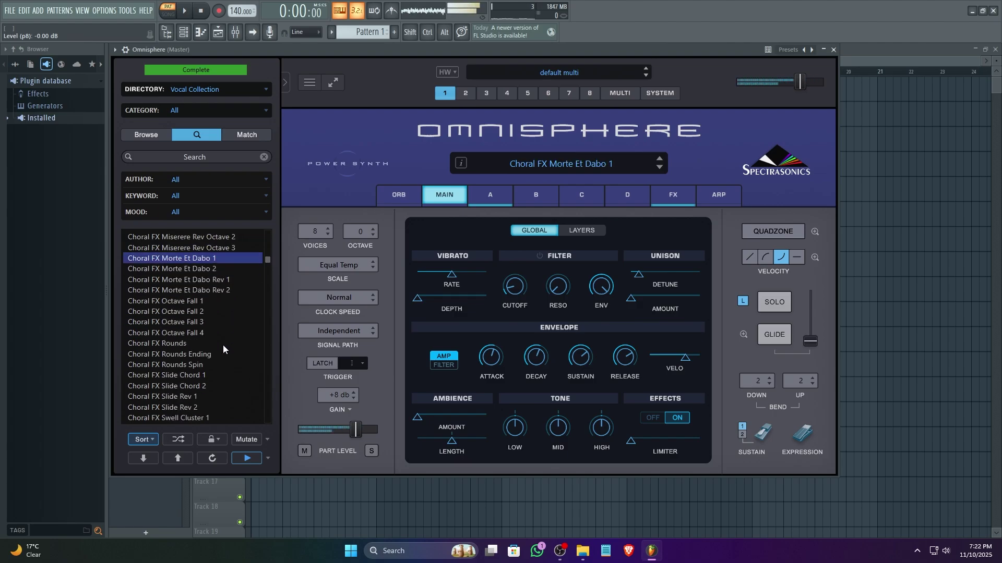
{"action": "left_click", "coordinate": [193, 355]}
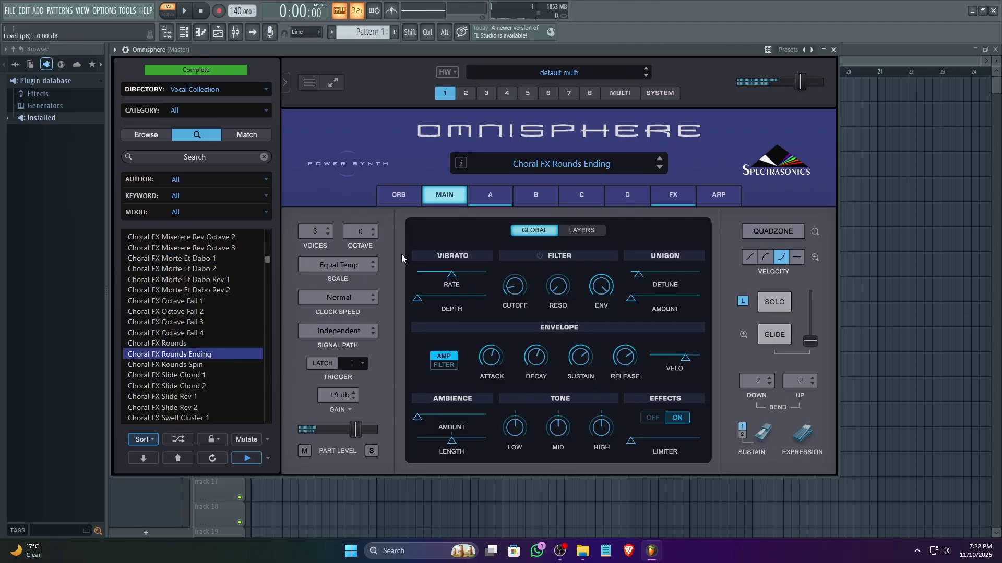
{"action": "scroll", "coordinate": [224, 334], "scroll_direction": "down", "scroll_amount": 8}
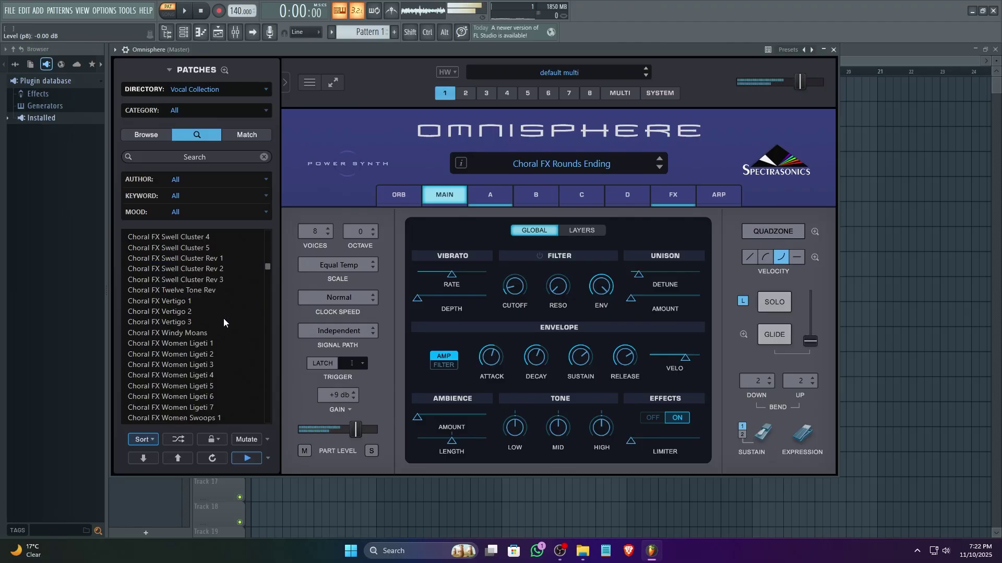
{"action": "left_click", "coordinate": [207, 352]}
Audition Chordal Choir Major Mms Hi and Classical Soprano Staccato, and sample the patches further down the Vocal Collection list.
{"action": "scroll", "coordinate": [228, 357], "scroll_direction": "down", "scroll_amount": 4}
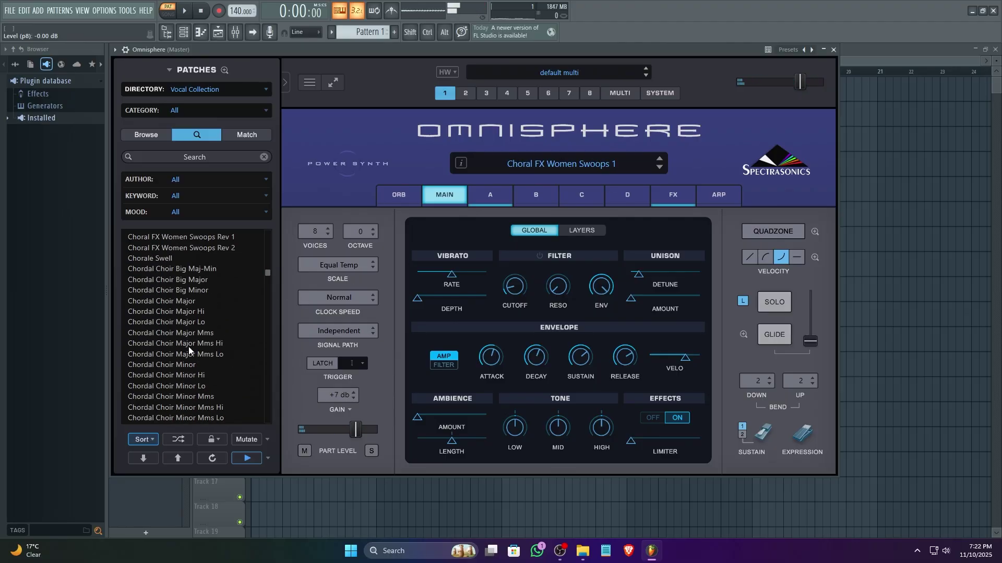
{"action": "left_click", "coordinate": [209, 345]}
{"action": "scroll", "coordinate": [248, 336], "scroll_direction": "down", "scroll_amount": 5}
{"action": "left_click", "coordinate": [224, 339]}
{"action": "scroll", "coordinate": [224, 337], "scroll_direction": "down", "scroll_amount": 4}
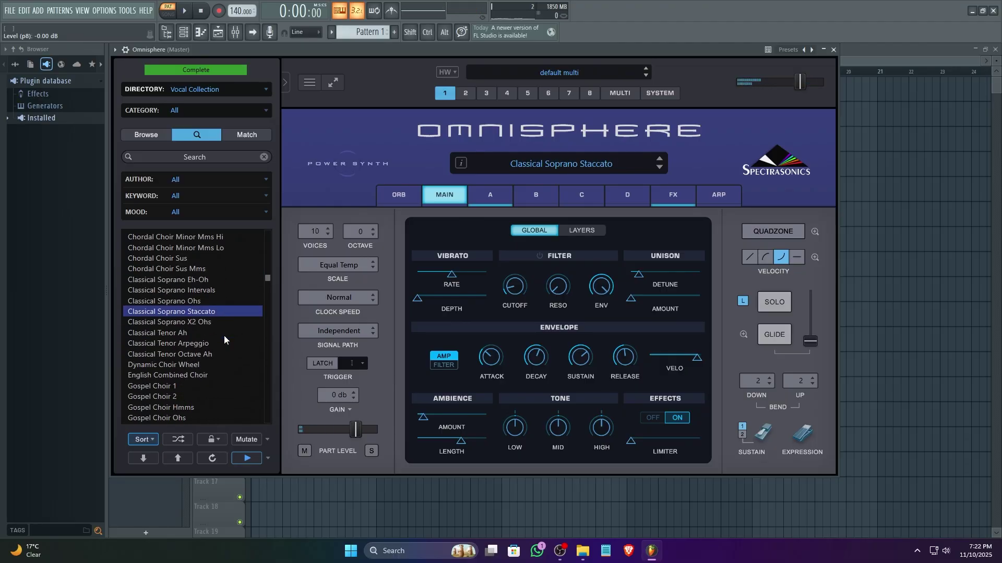
{"action": "scroll", "coordinate": [224, 340], "scroll_direction": "up", "scroll_amount": 1}
{"action": "left_click", "coordinate": [220, 280]}
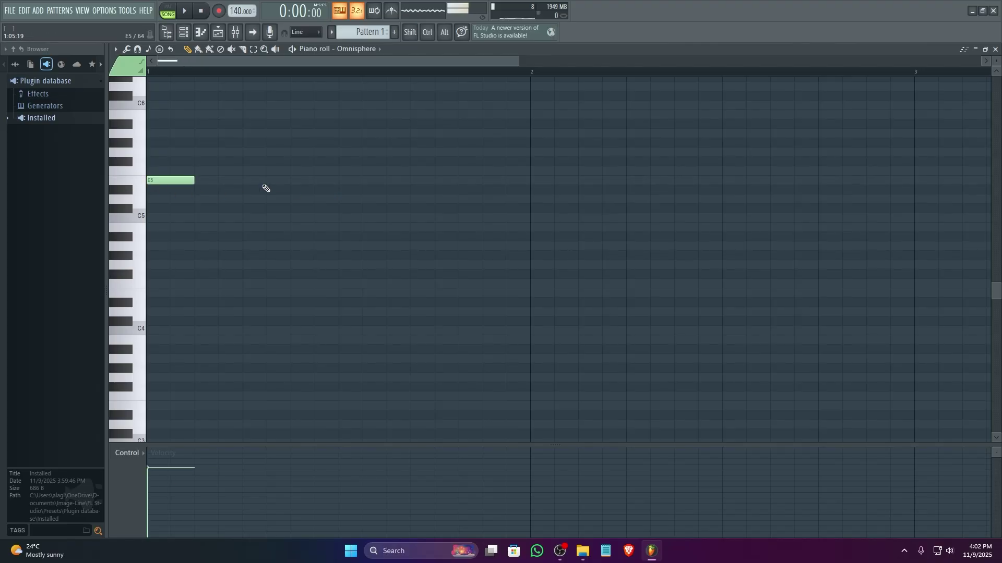
Add E5, G#5, A5 and F#5 notes after the first note in bar 1 of the Omnisphere piano roll.
{"action": "left_click", "coordinate": [229, 180]}
{"action": "left_click", "coordinate": [250, 143]}
{"action": "left_click", "coordinate": [347, 134]}
{"action": "left_click", "coordinate": [417, 161]}
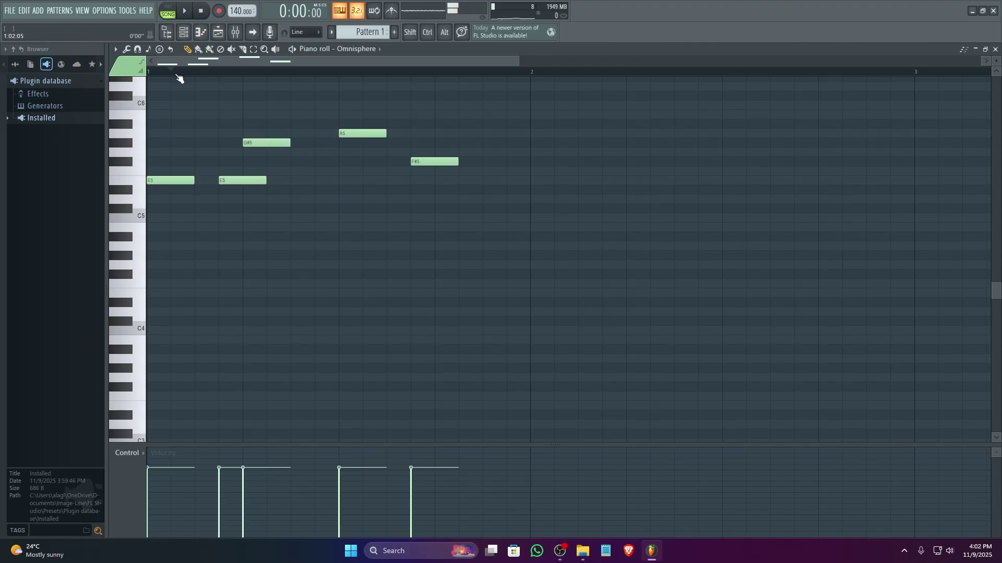
Switch playback from song to pattern mode and play back the start of the Omnisphere melody.
{"action": "left_click", "coordinate": [168, 7]}
{"action": "key", "text": "space"}
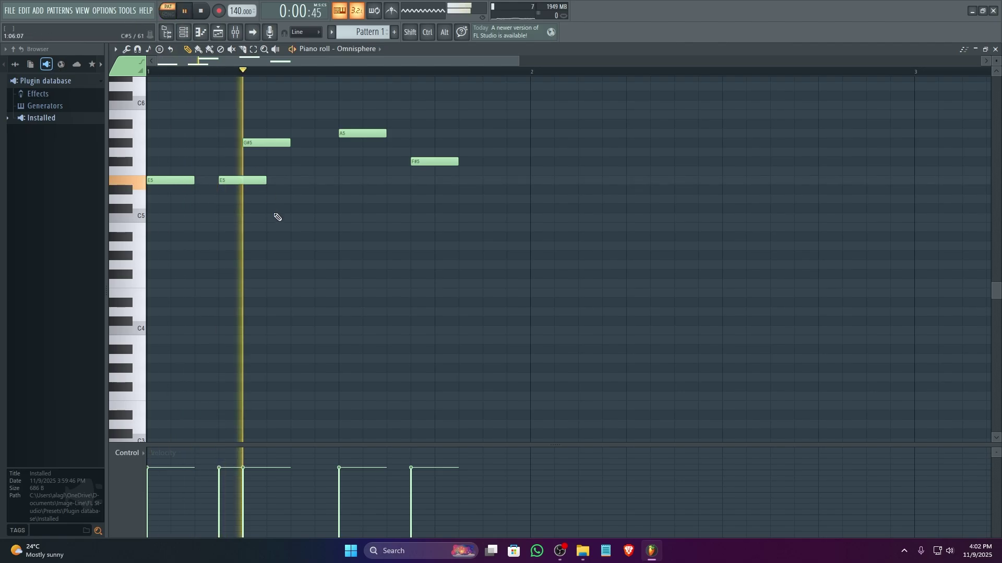
{"action": "key", "text": "space"}
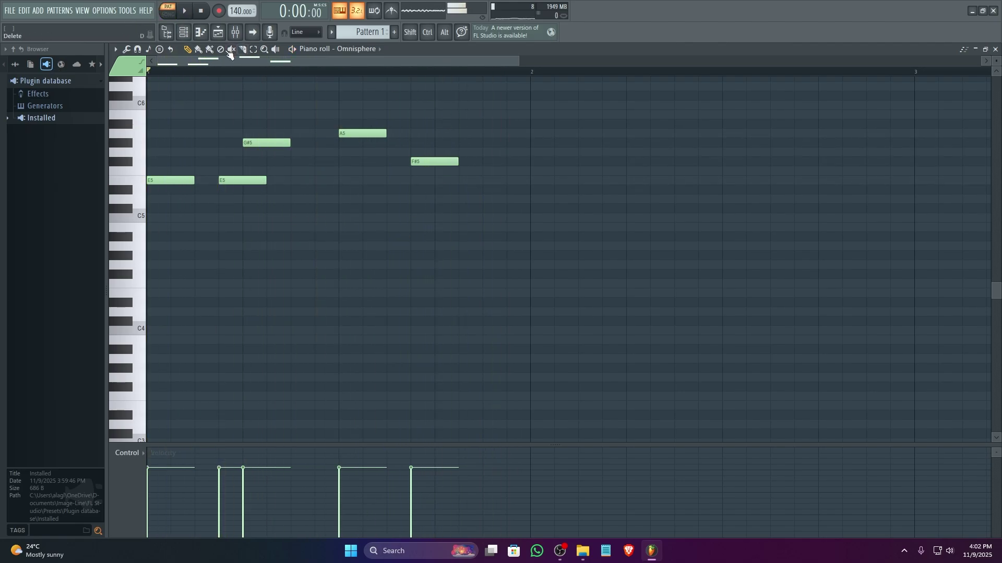
Bring up the Omnisphere patch browser and show the Ambient Dreams patches of the Keyboards category, checking Celeste before returning to all keywords.
{"action": "left_click", "coordinate": [183, 32]}
{"action": "left_click", "coordinate": [470, 223]}
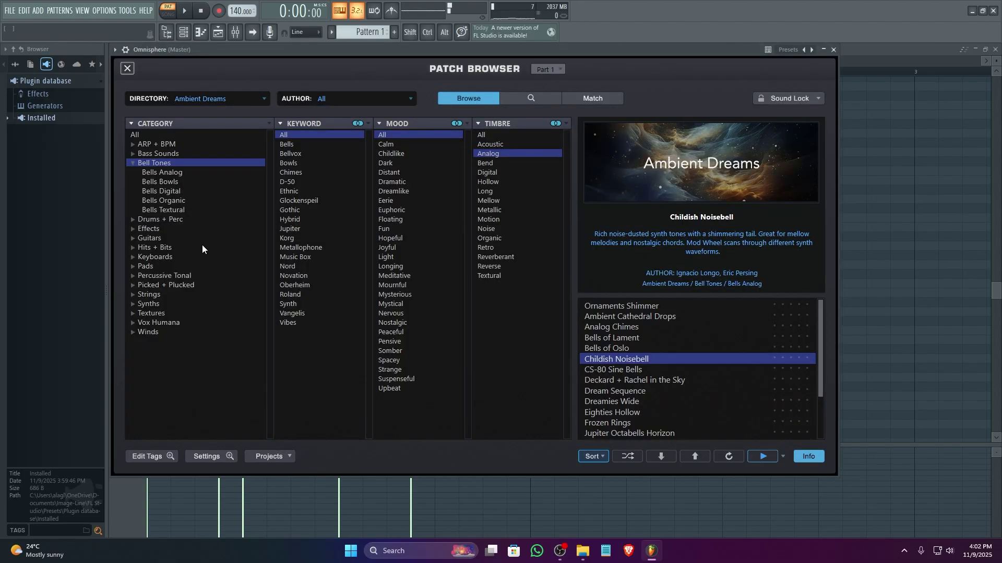
{"action": "left_click", "coordinate": [162, 260]}
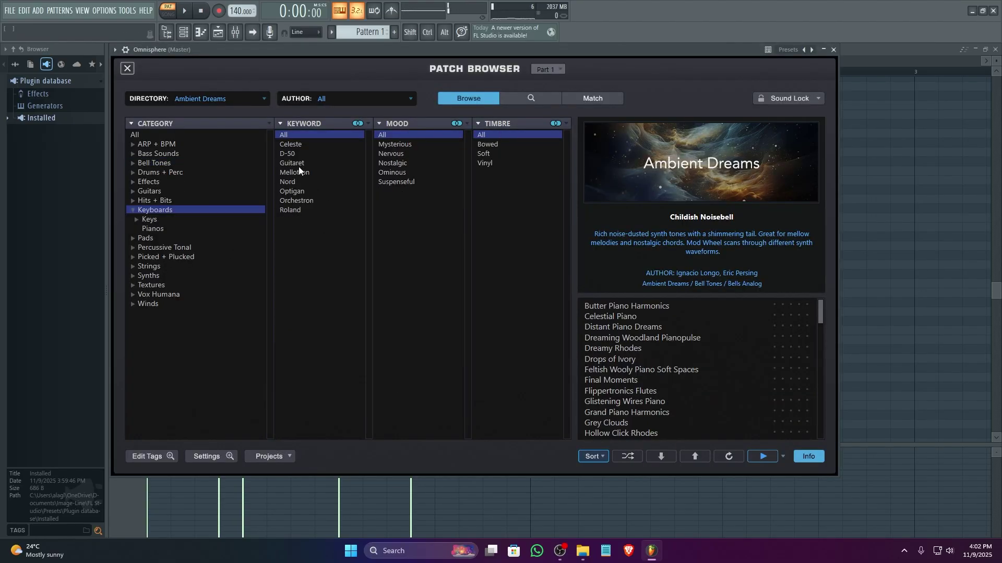
{"action": "left_click", "coordinate": [291, 146]}
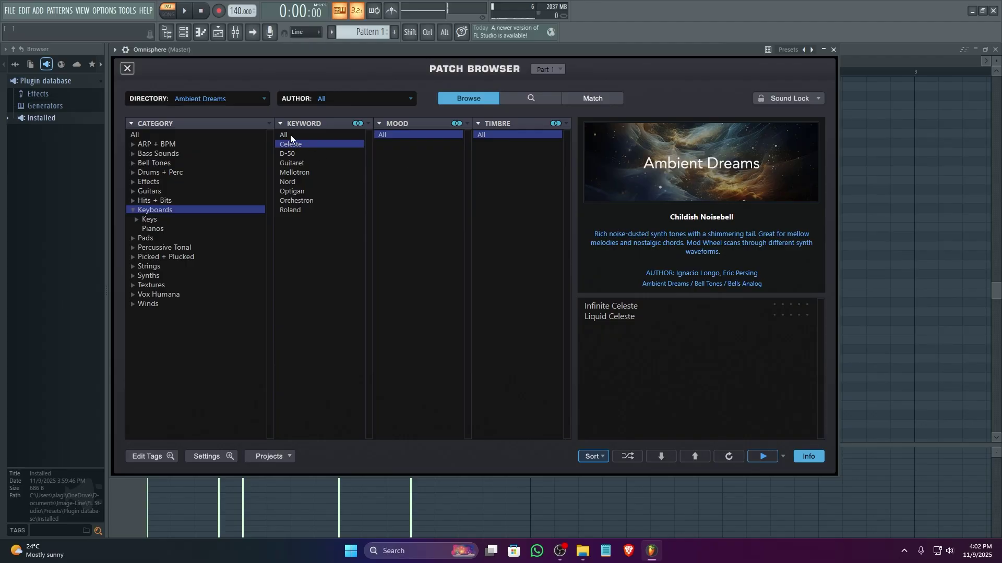
{"action": "left_click", "coordinate": [291, 135]}
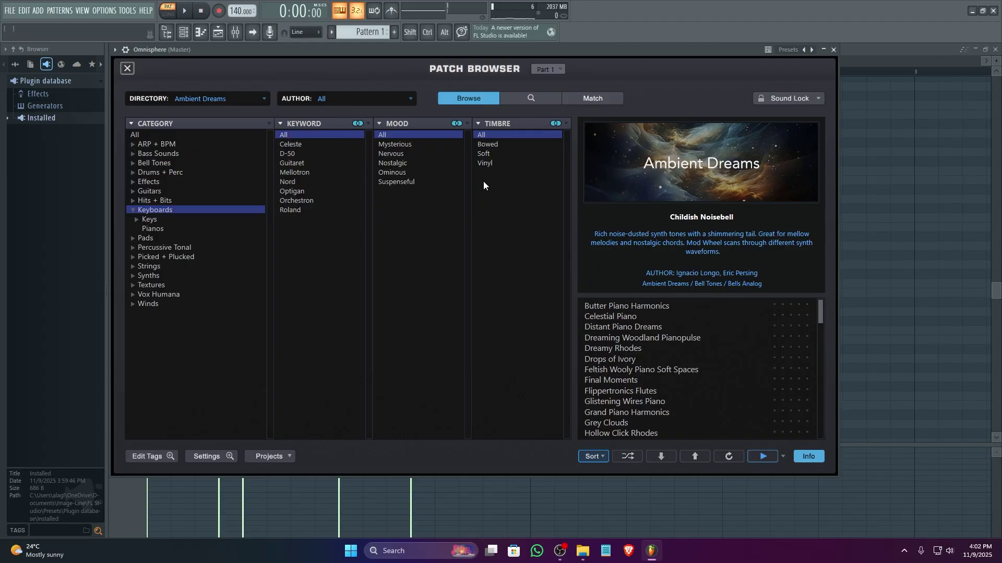
Filter the Keyboards patches by the Vinyl timbre and audition Life in the '70s and Tron Flute Granulation.
{"action": "left_click", "coordinate": [484, 164]}
{"action": "left_click", "coordinate": [621, 310]}
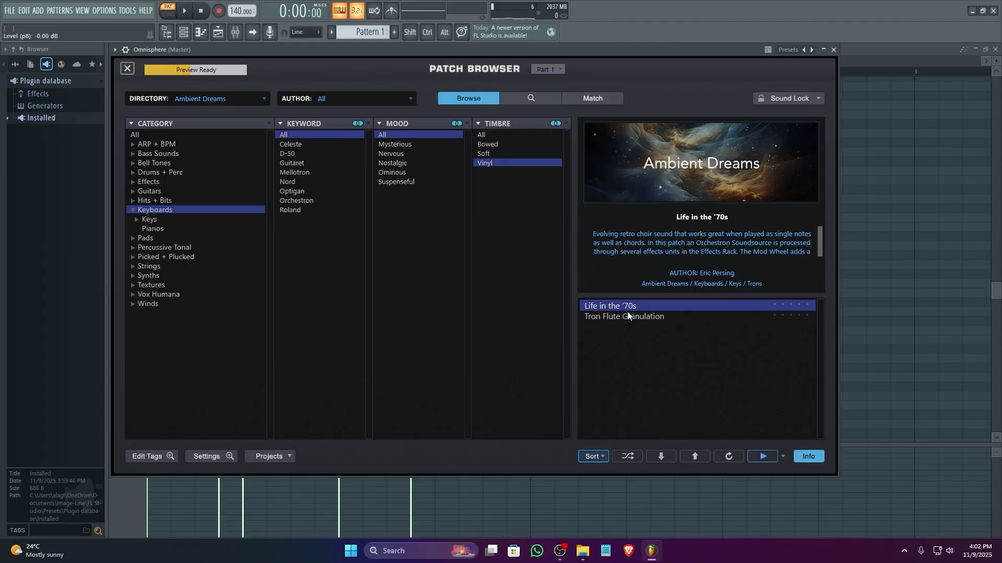
{"action": "left_click", "coordinate": [640, 318]}
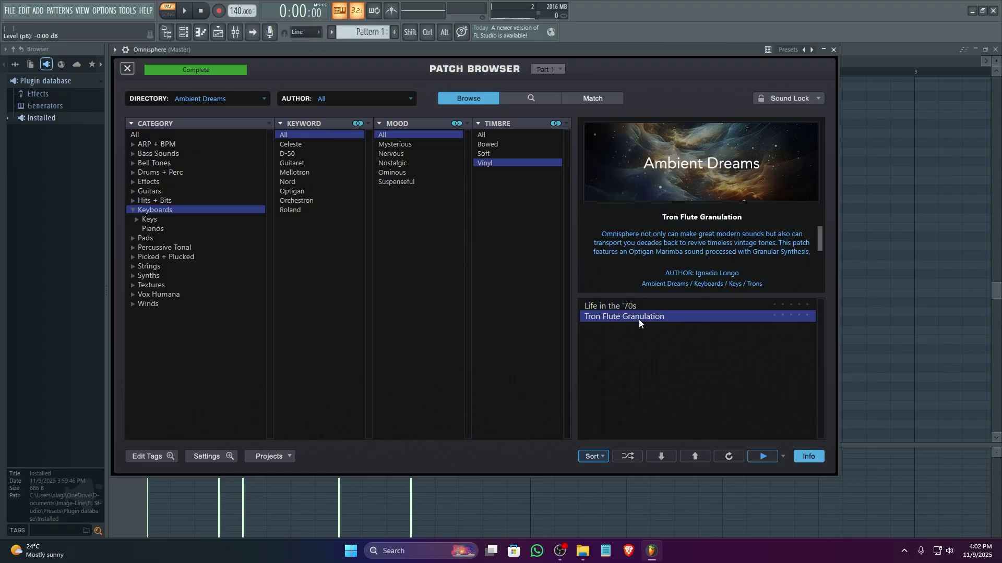